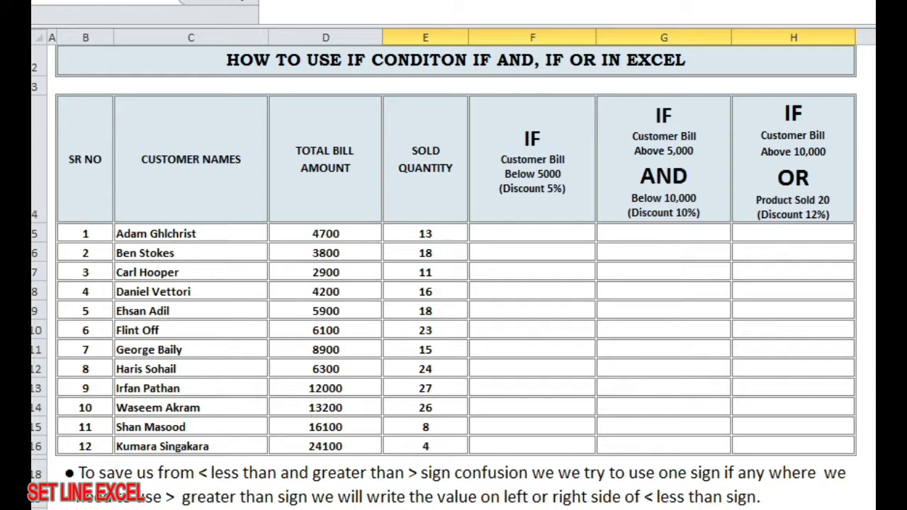
{"action": "key", "text": "Down"}
{"action": "key", "text": "Down"}
{"action": "left_click", "coordinate": [894, 471]}
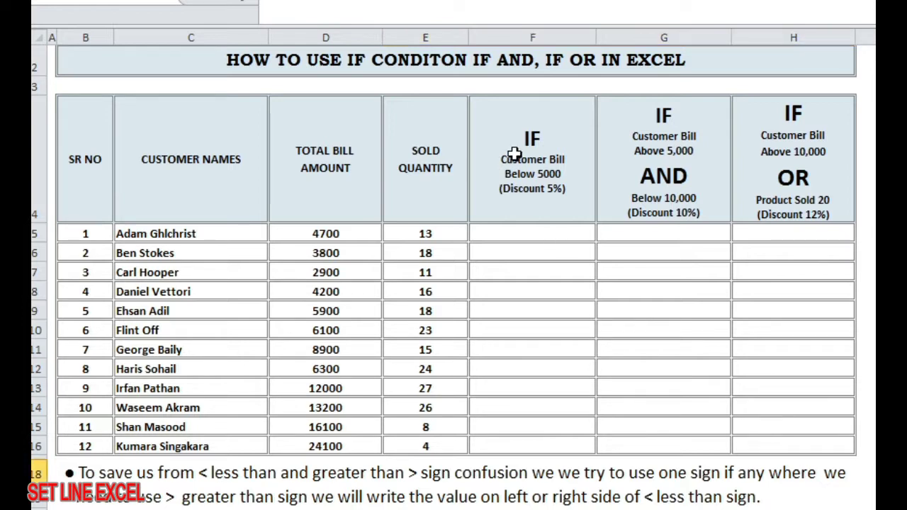
{"action": "left_click", "coordinate": [558, 171]}
{"action": "left_click_drag", "start_coordinate": [558, 174], "coordinate": [525, 254]}
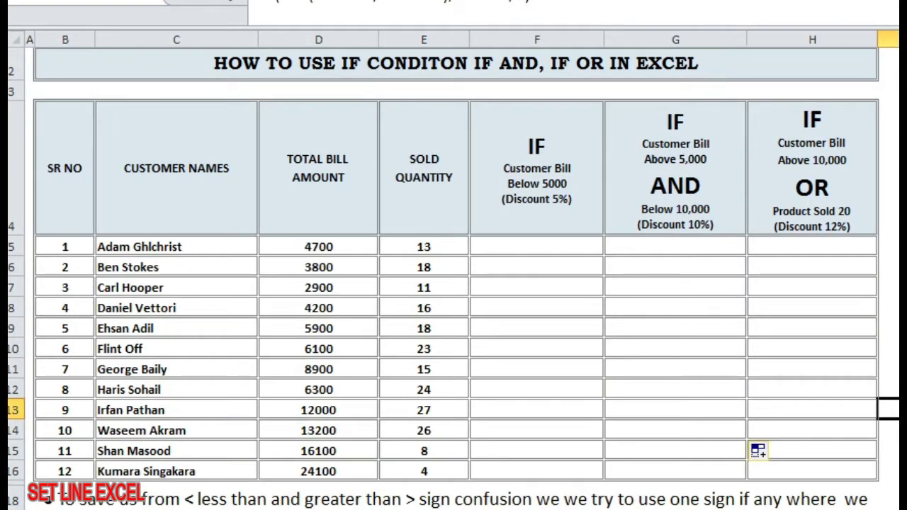
{"action": "left_click", "coordinate": [741, 507]}
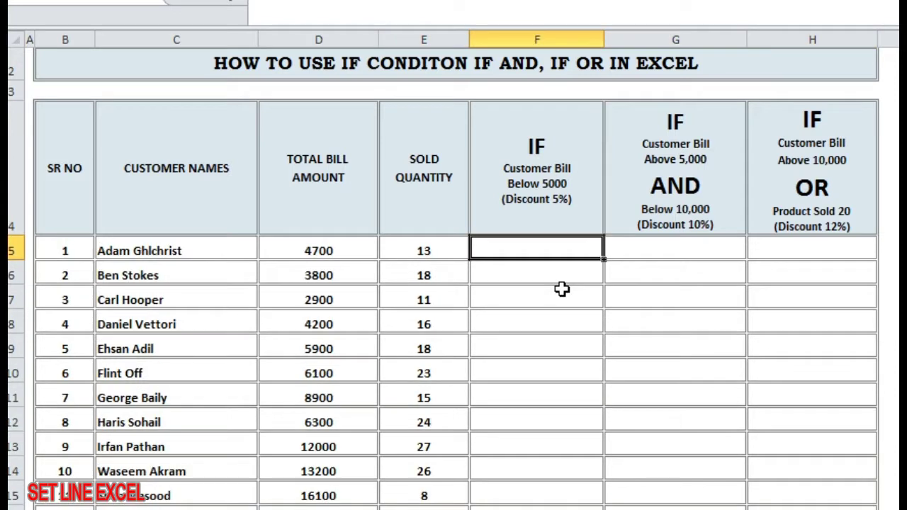
Step: Begin an IF formula in F5 that tests whether D5<=5000 and returns "5%" when true
{"action": "type", "text": "=IF"}
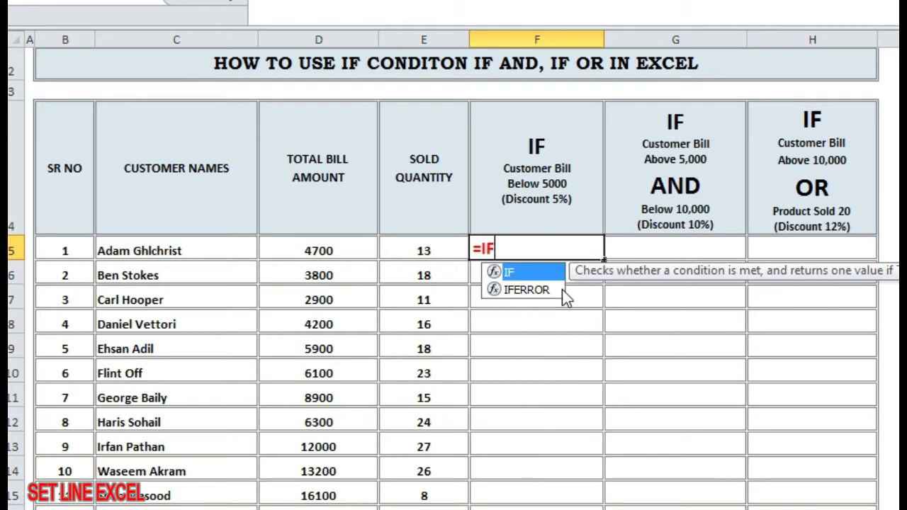
{"action": "type", "text": "("}
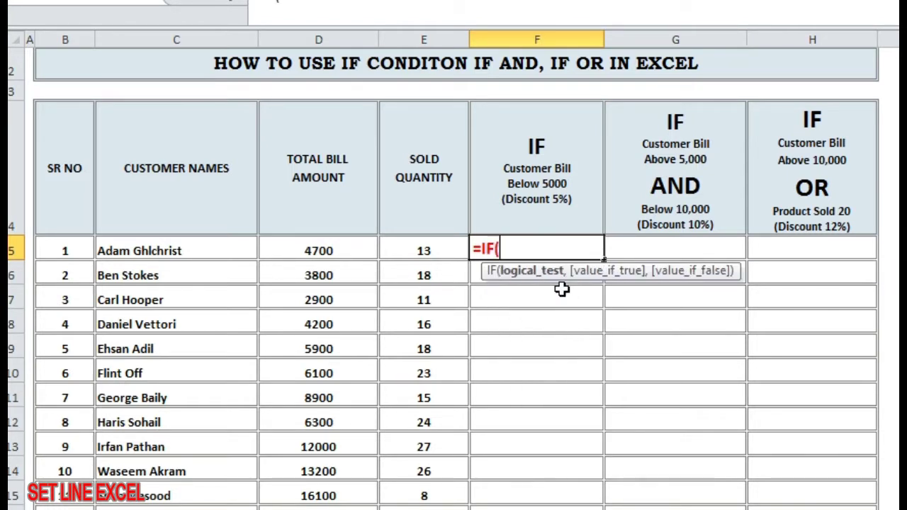
{"action": "left_click", "coordinate": [347, 251]}
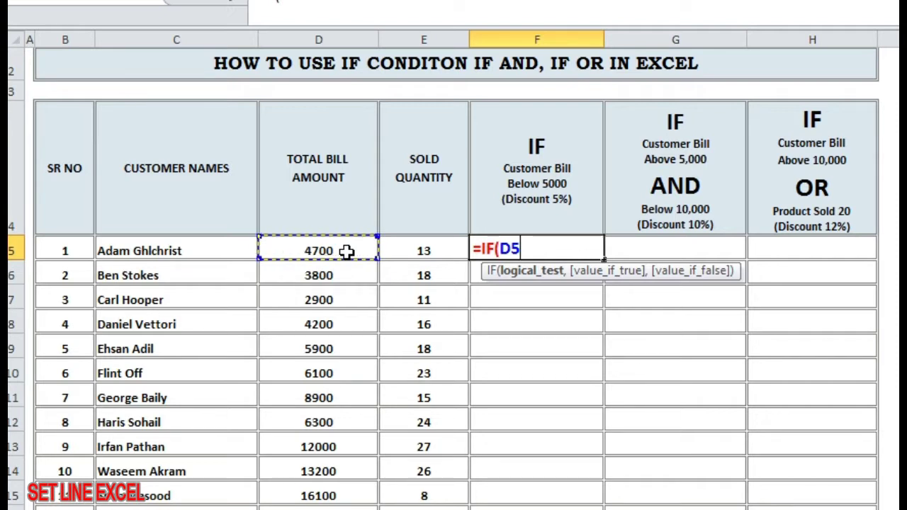
{"action": "type", "text": "<=5000"}
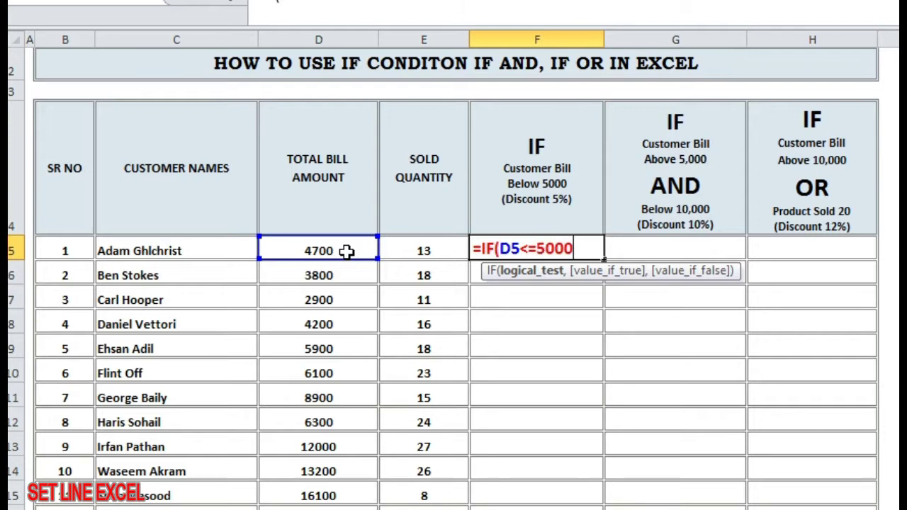
{"action": "type", "text": ",\"5"}
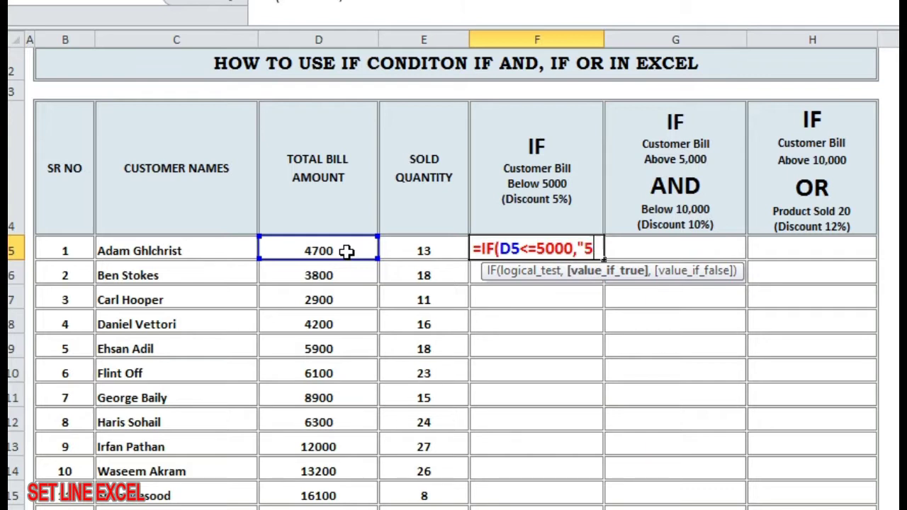
{"action": "type", "text": "%\""}
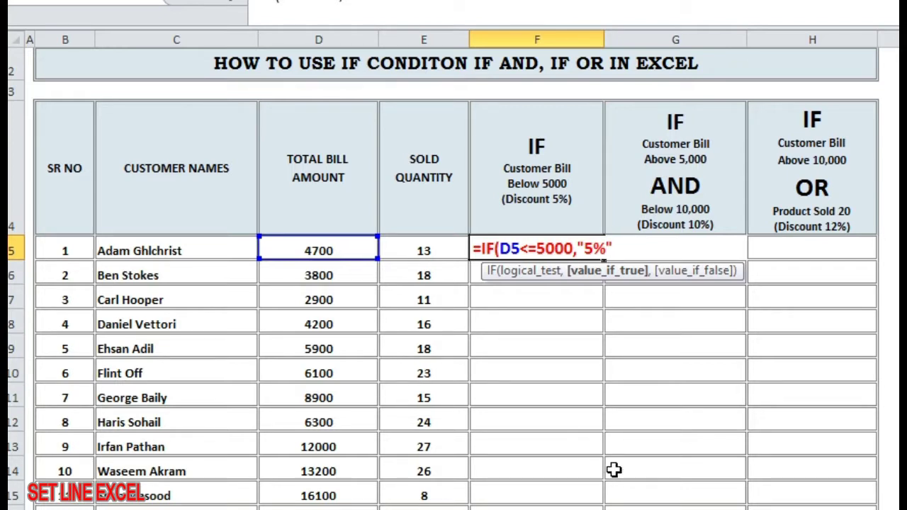
Step: Switch to Notepad and write a note explaining that " " is used to show the result when the criteria match
{"action": "key", "text": "alt+Tab"}
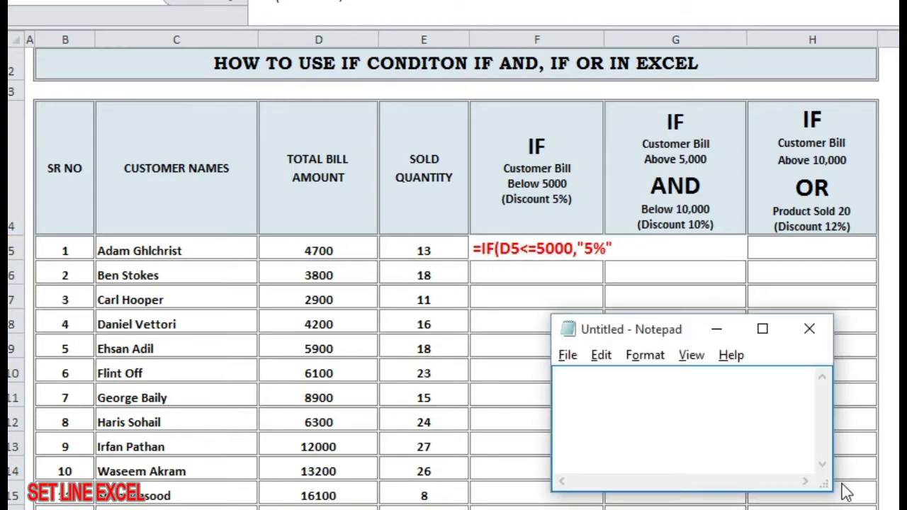
{"action": "type", "text": "HERE W"}
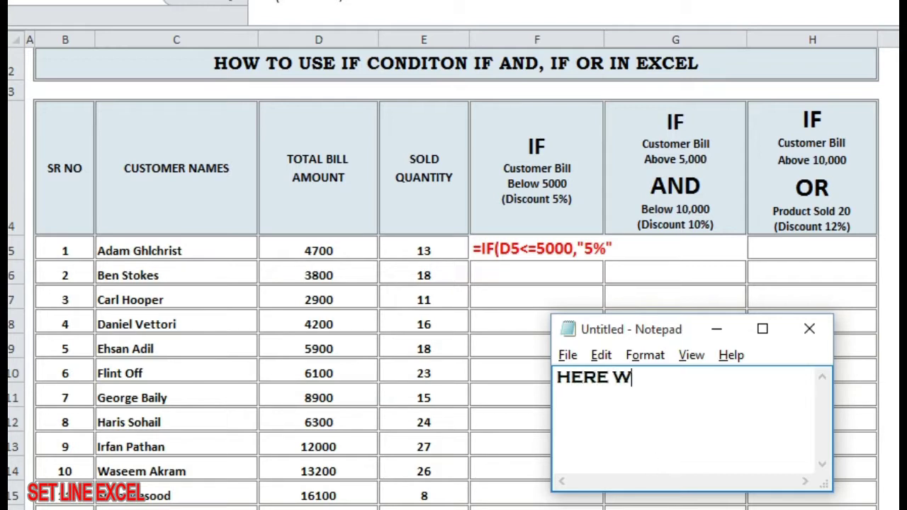
{"action": "type", "text": "E HAVE USE \" \""}
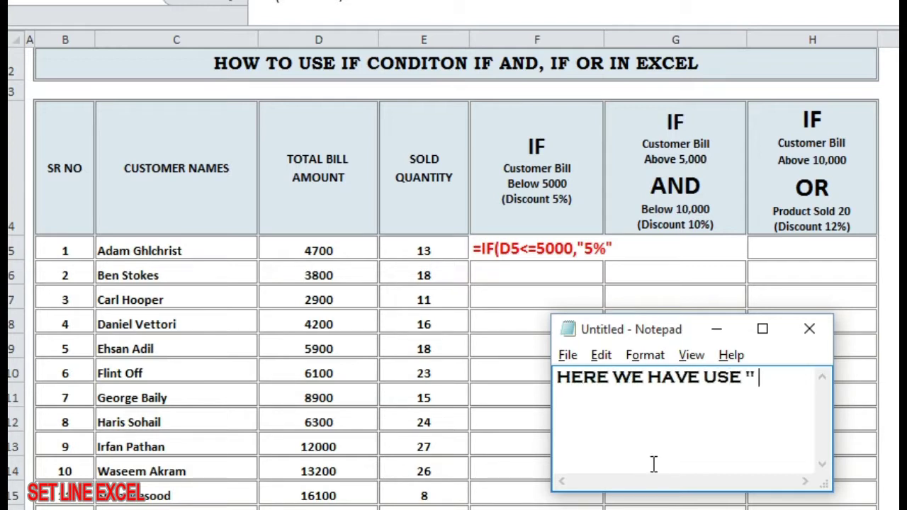
{"action": "type", "text": " BECAUSE W"}
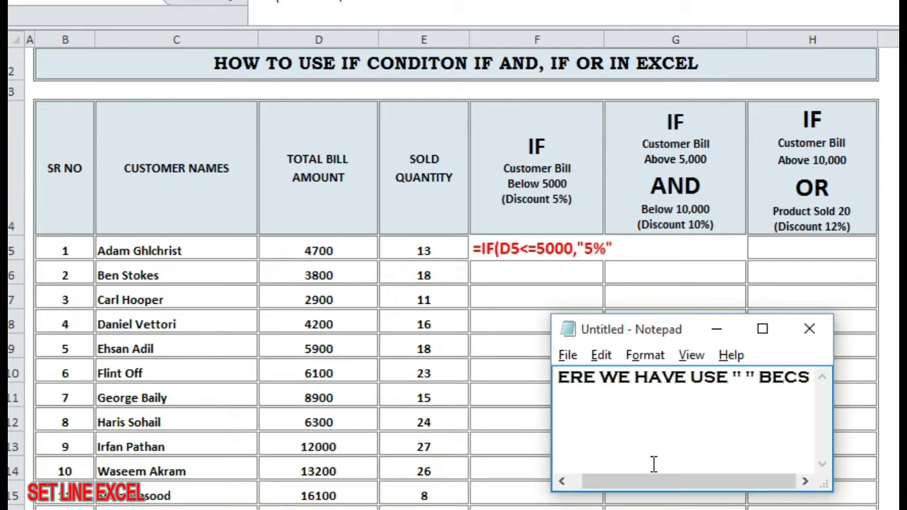
{"action": "type", "text": "E WANT "}
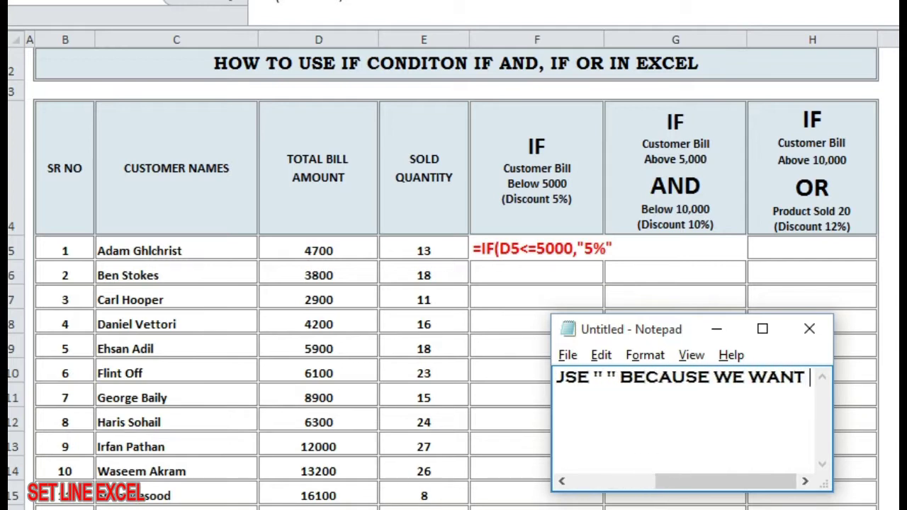
{"action": "type", "text": "TO GET RET"}
{"action": "type", "text": "ULTS IN SAME T"}
{"action": "type", "text": "HAT SH"}
{"action": "type", "text": "IT CRITERIAL MATH"}
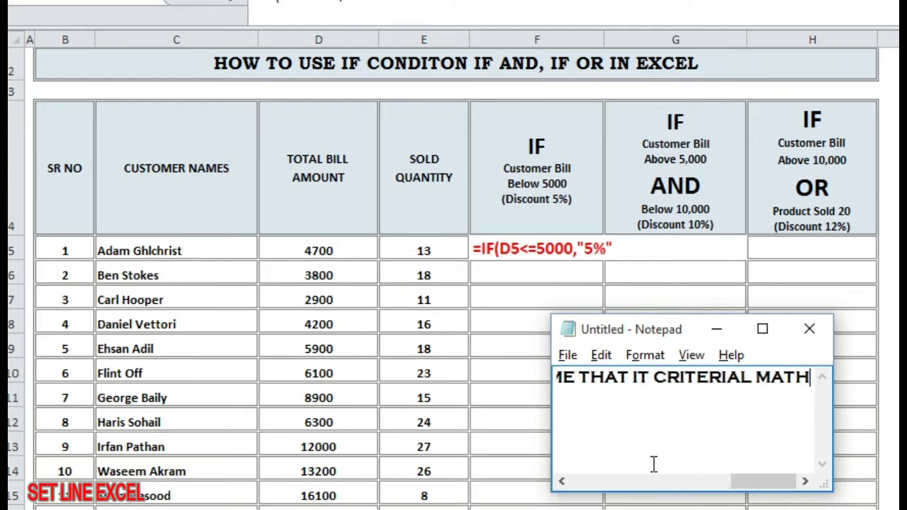
{"action": "key", "text": "BackSpace"}
{"action": "type", "text": "CHES SHOW US"}
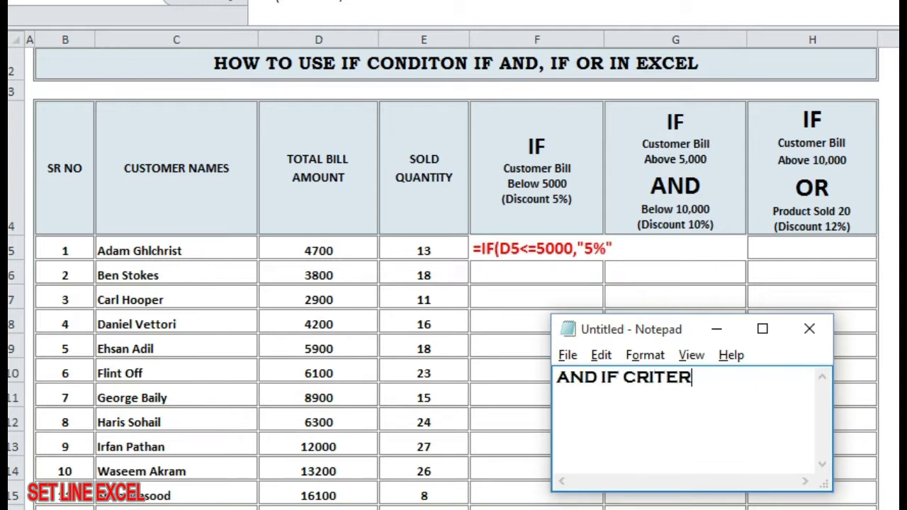
Step: Note in Notepad that " " is used again to show an empty cell when the criteria do not match, and return to Excel
{"action": "type", "text": "NT M"}
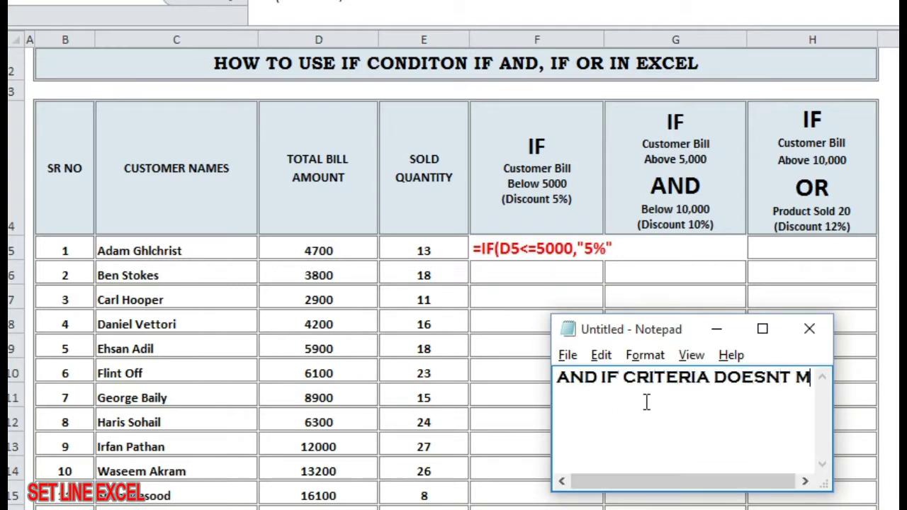
{"action": "type", "text": "ATCHES THAN SHOW US "}
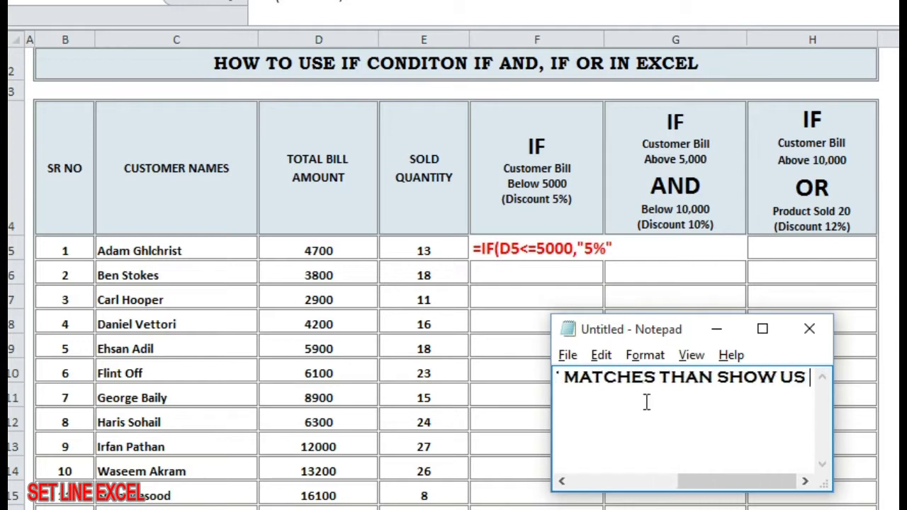
{"action": "type", "text": "EMPTY CELL, "}
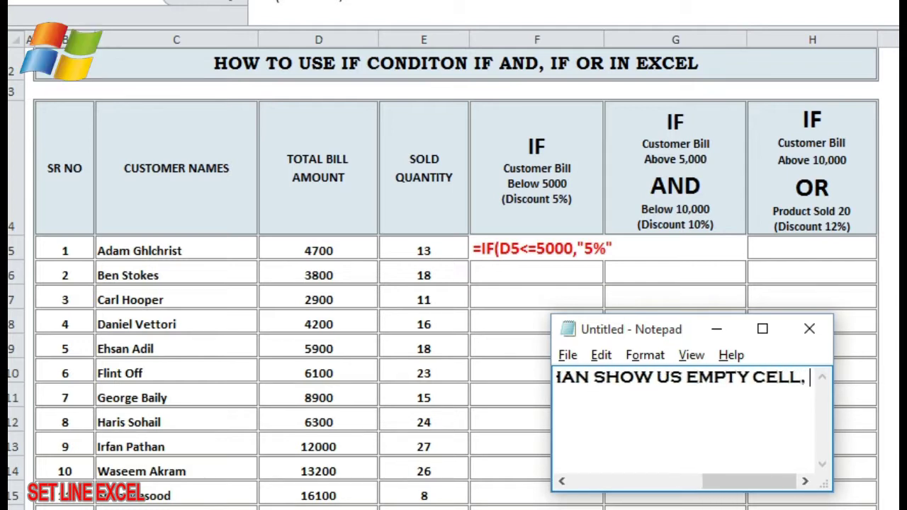
{"action": "type", "text": "DO NOT SHOW ANY VALUE OR NU"}
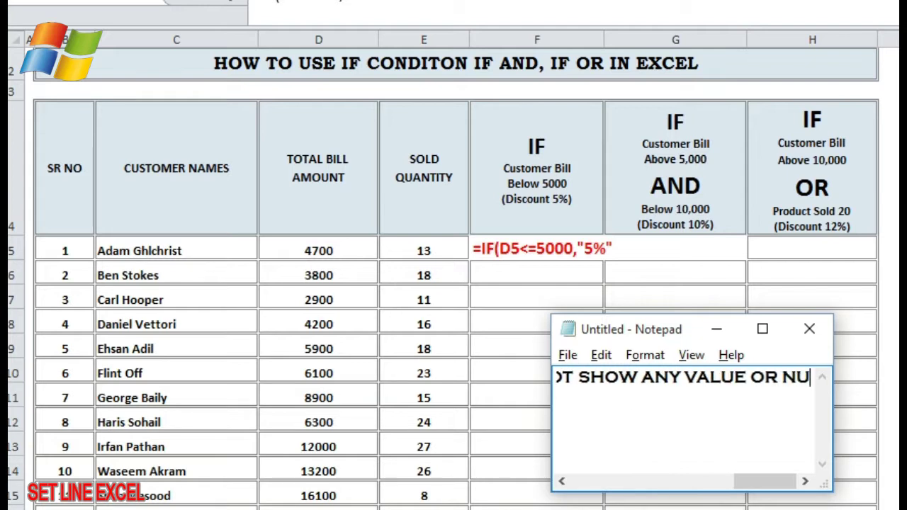
{"action": "type", "text": "MBER FOR THIS WE WILL USE "}
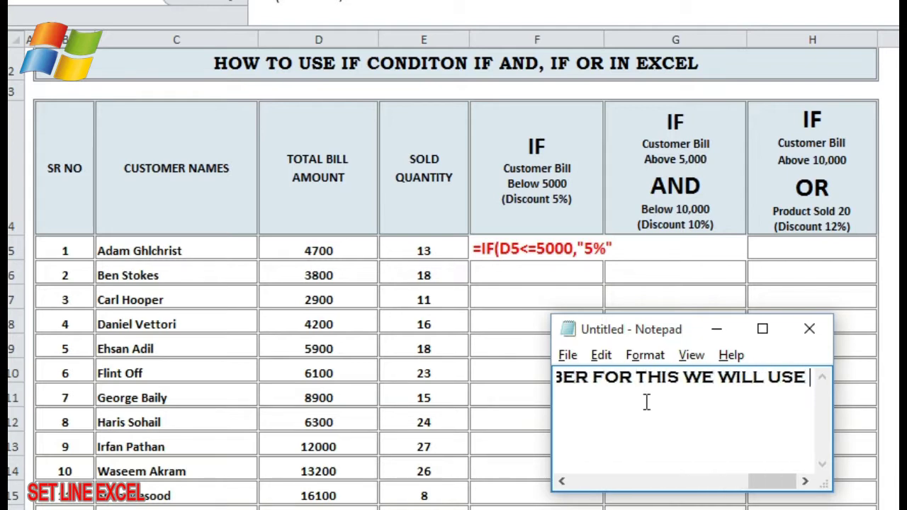
{"action": "type", "text": "\" \" SIGN AGAIN."}
{"action": "key", "text": "alt+Tab"}
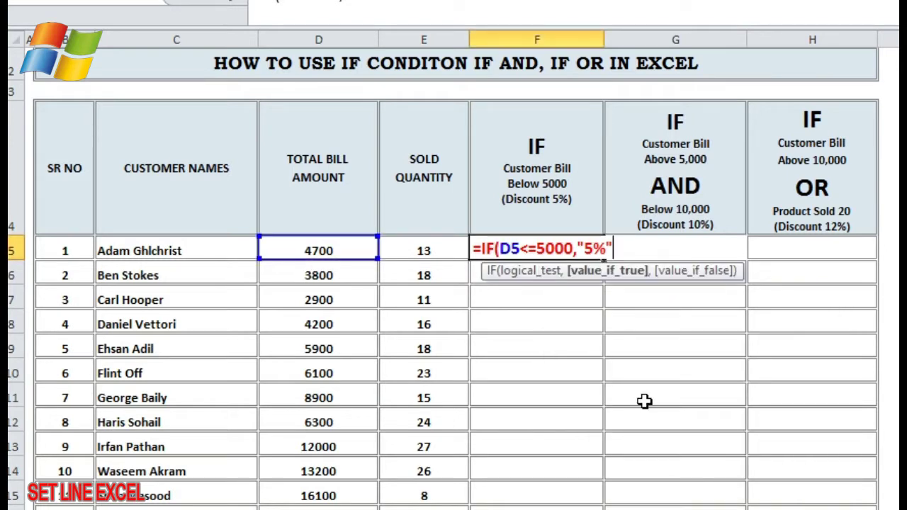
{"action": "type", "text": ","}
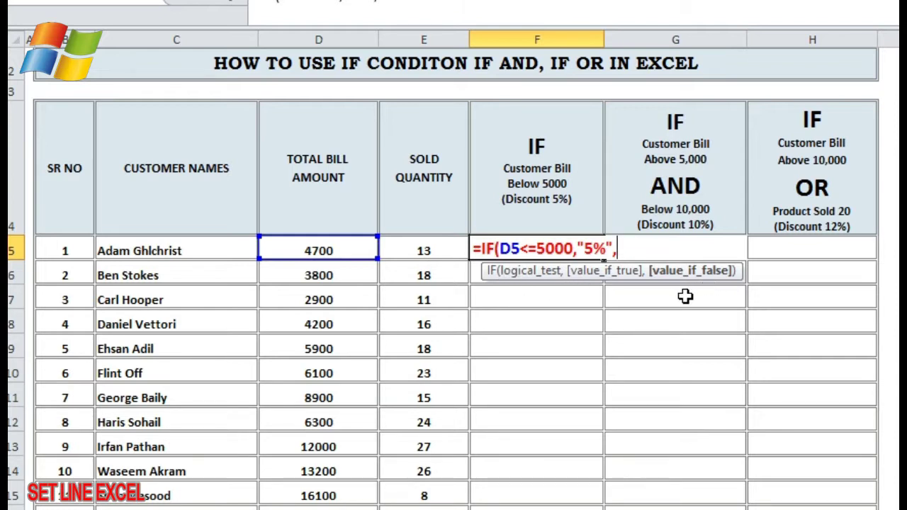
{"action": "type", "text": "\" \")"}
{"action": "key", "text": "BackSpace"}
{"action": "key", "text": "BackSpace"}
{"action": "key", "text": "BackSpace"}
{"action": "key", "text": "BackSpace"}
{"action": "key", "text": "BackSpace"}
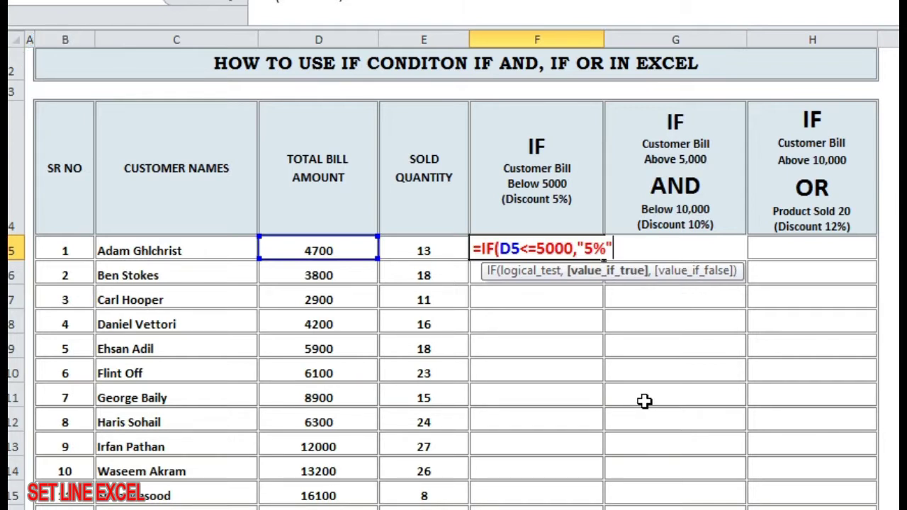
{"action": "type", "text": ","}
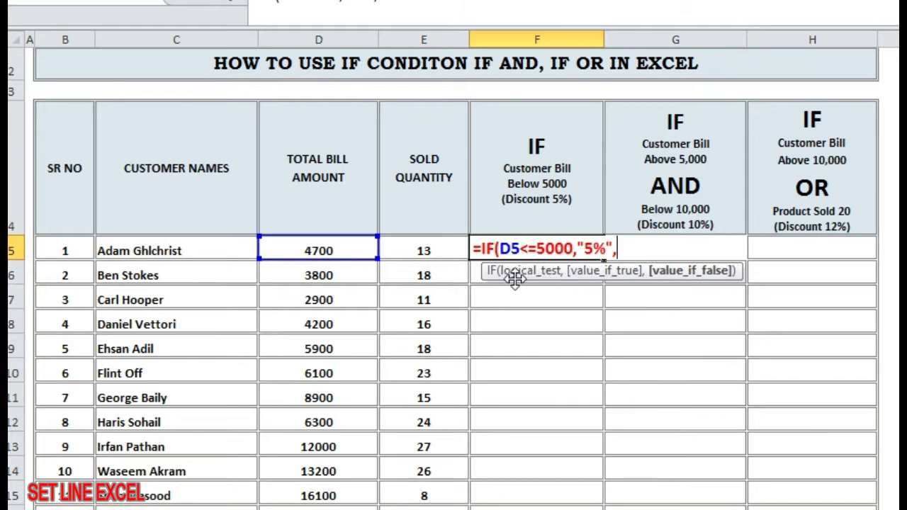
{"action": "key", "text": "BackSpace"}
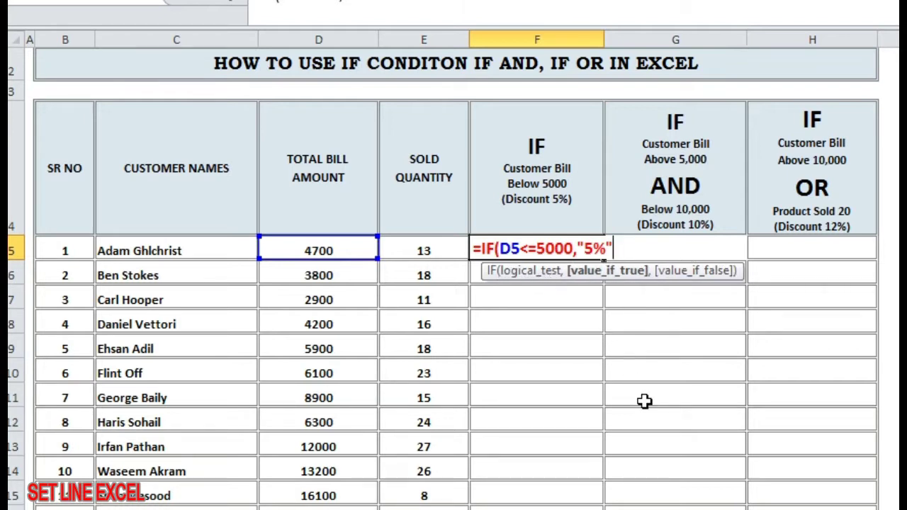
Step: Complete the F5 formula with " " as the false value, giving =IF(D5<=5000,"5%"," ")
{"action": "type", "text": ","}
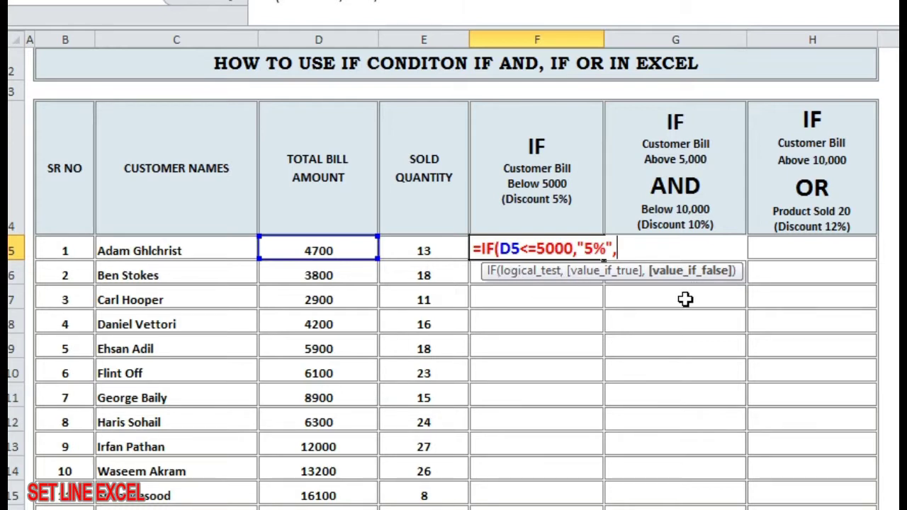
{"action": "type", "text": "\" \")"}
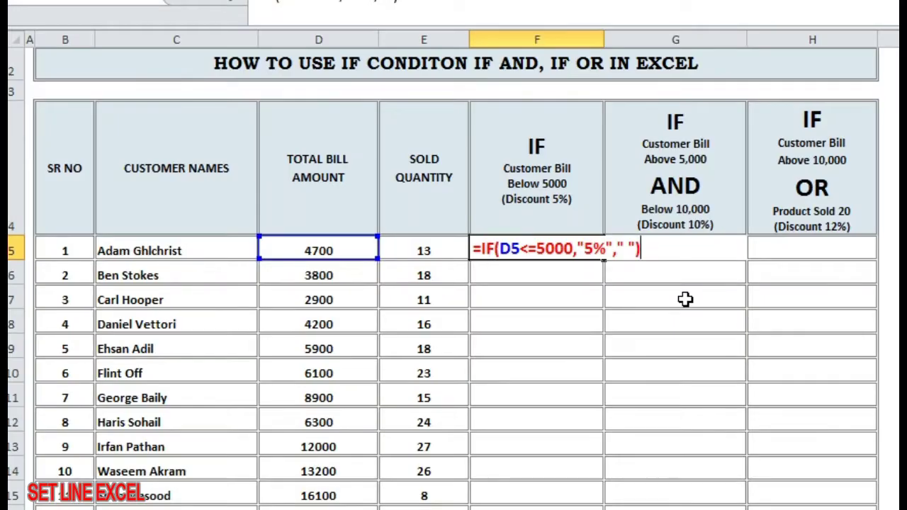
{"action": "key", "text": "Return"}
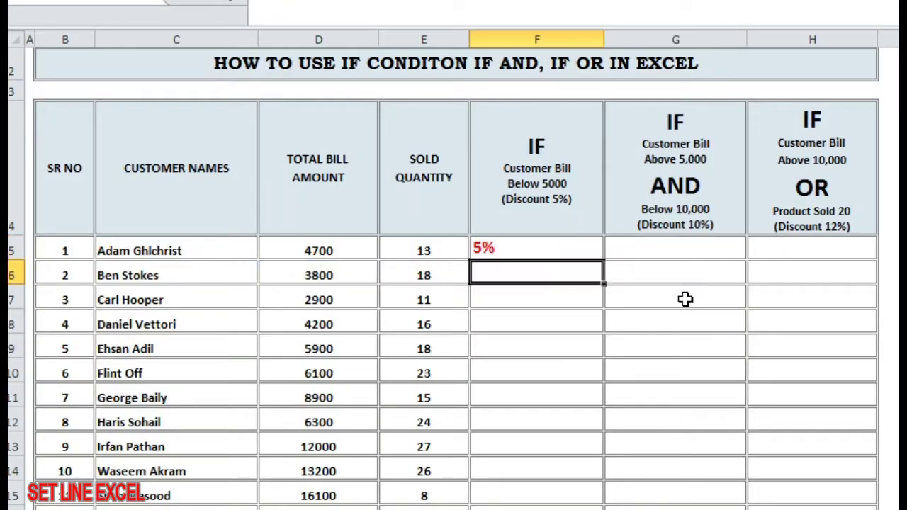
Step: Copy the F5 discount formula down the IF column to the remaining customer rows
{"action": "left_click", "coordinate": [551, 250]}
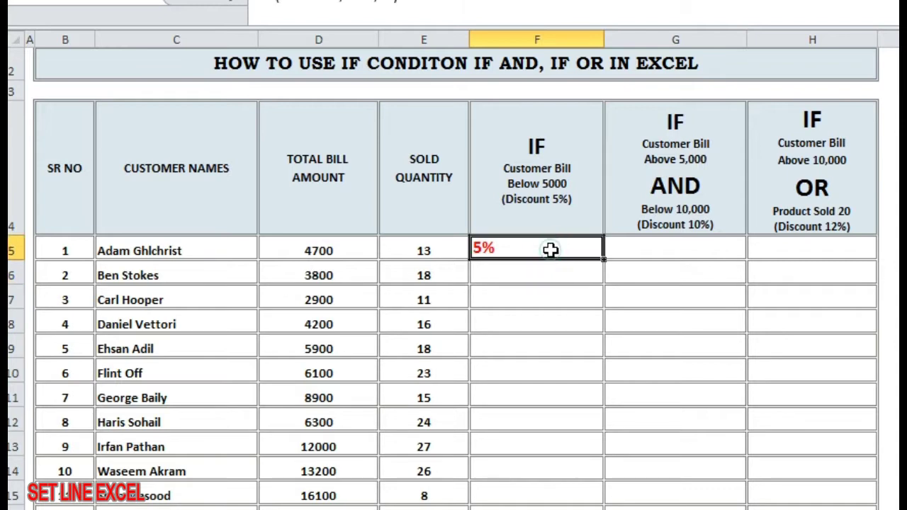
{"action": "left_click_drag", "start_coordinate": [603, 259], "coordinate": [603, 507]}
{"action": "left_click", "coordinate": [734, 465]}
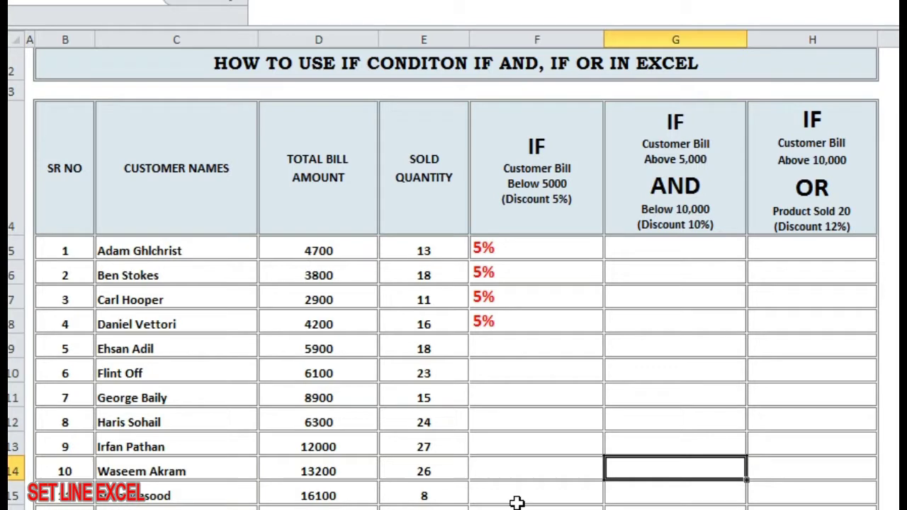
Step: Switch to Notepad and write "NOW NEXT IS IF CUSTOMER BILL IS ABOVE 5000 AND BELOW 10000 ALLOW OR SHOW 10% DISCOUNT IN THE CELL."
{"action": "left_click", "coordinate": [637, 508]}
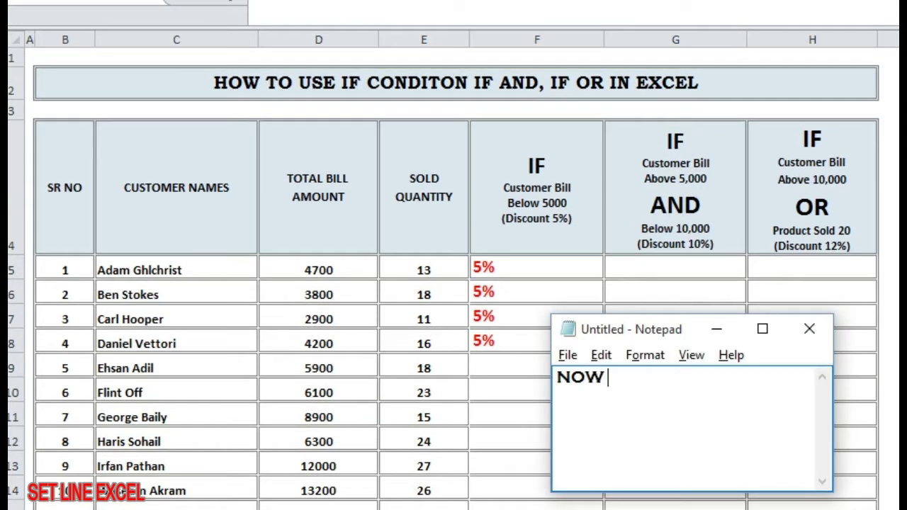
{"action": "type", "text": "NEXT IS IF C"}
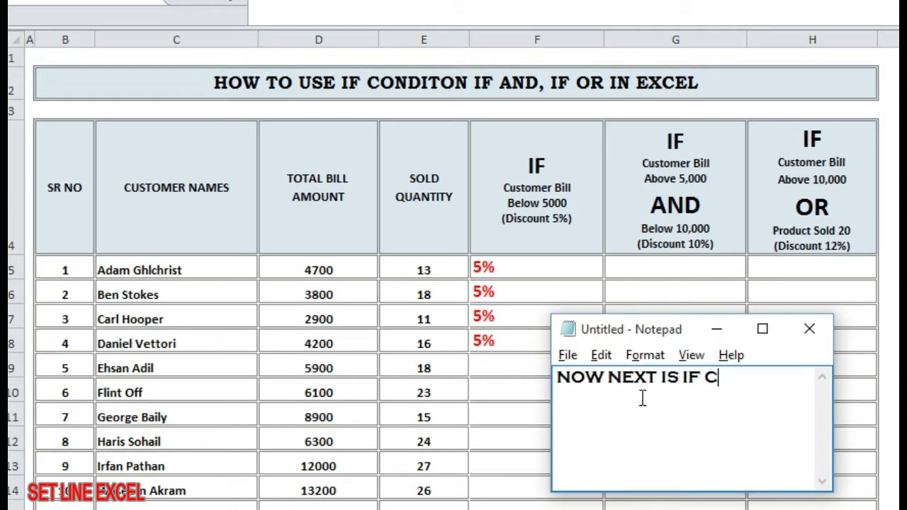
{"action": "type", "text": "USTOMER BILL IS "}
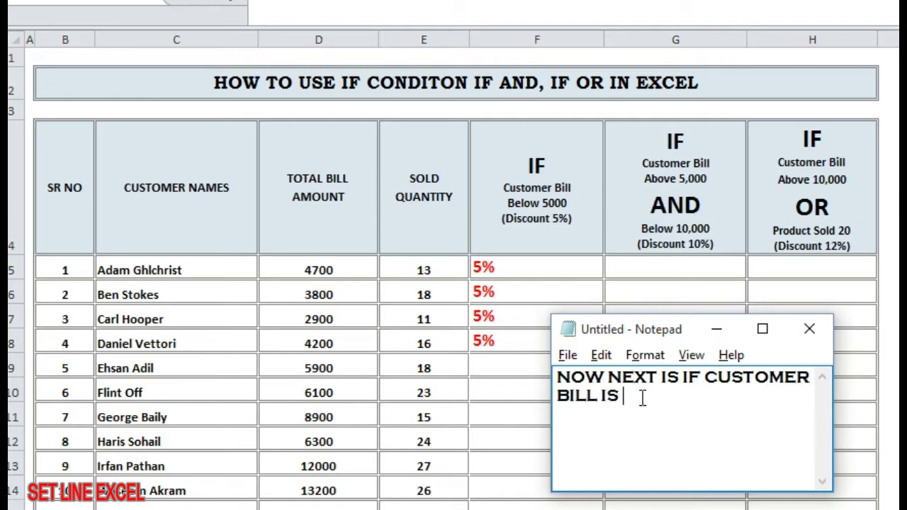
{"action": "type", "text": "ABOVE 5000 "}
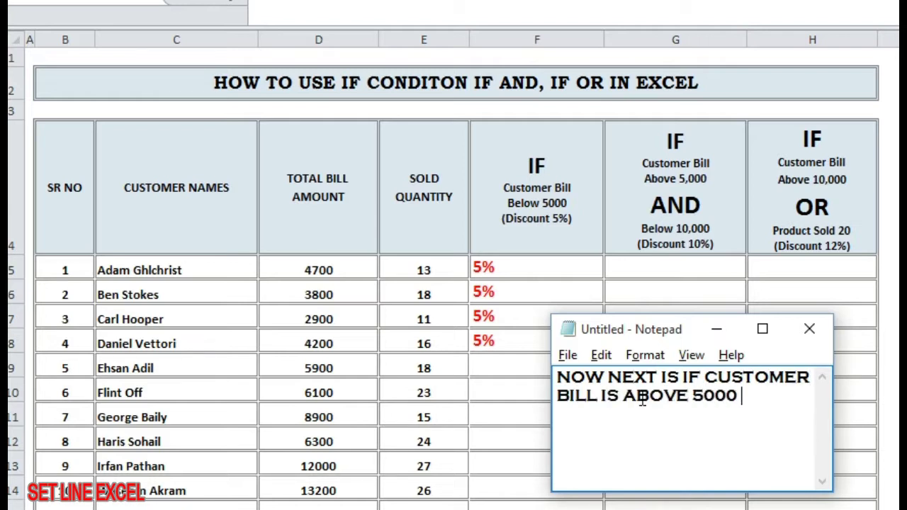
{"action": "type", "text": "AND BELOW 10000"}
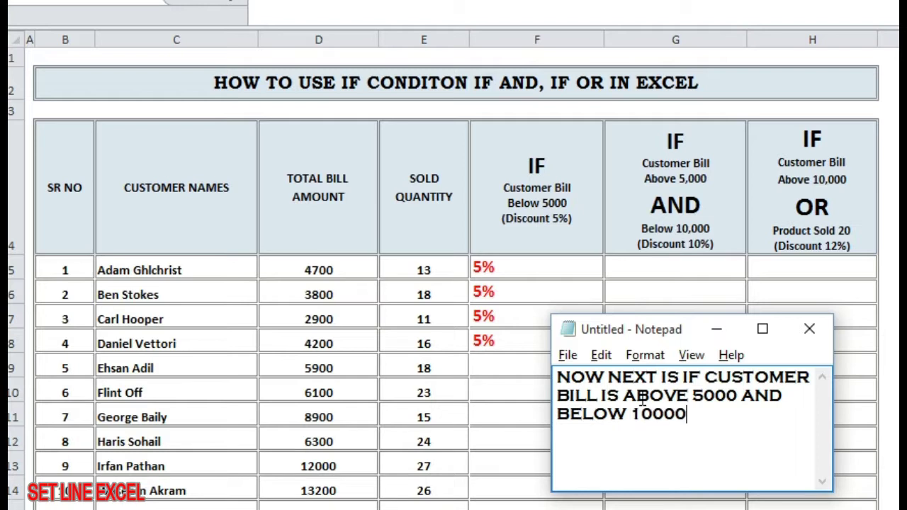
{"action": "type", "text": " ALLOW OR S"}
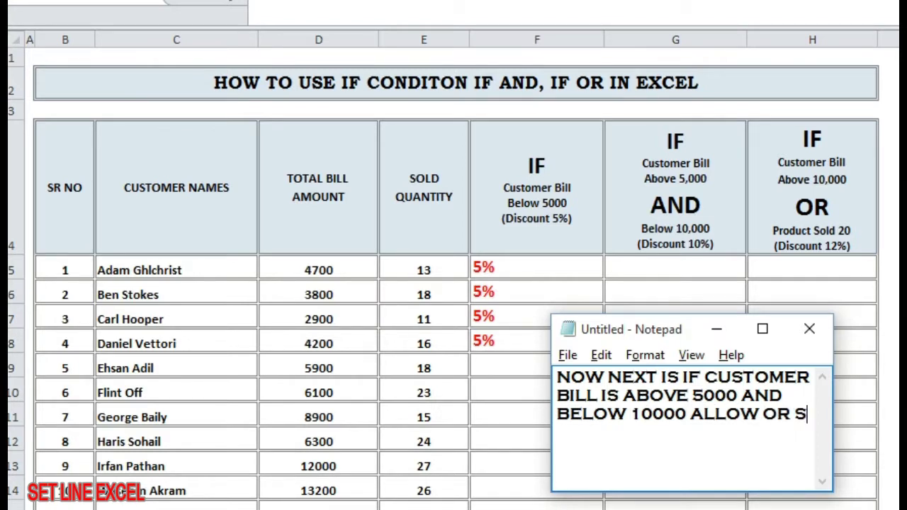
{"action": "type", "text": "HOW 10% DISCOUN"}
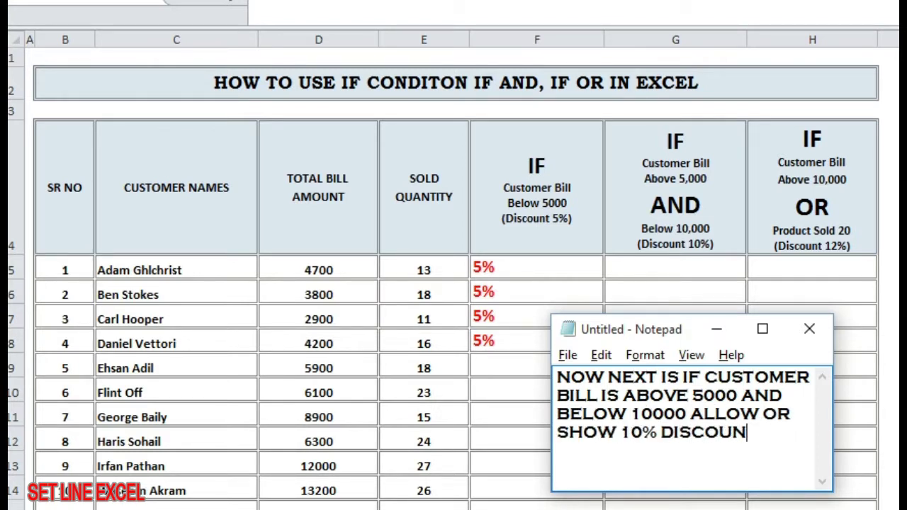
{"action": "type", "text": "T IN THE CELL."}
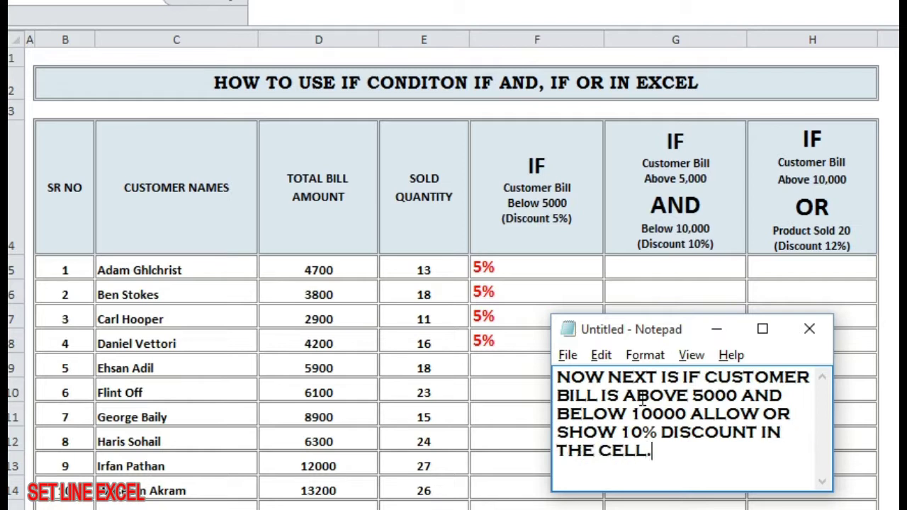
Step: Replace the note with "HERE WE WILL USE IF AND CONDITION FORMULA." and return to Excel
{"action": "key", "text": "ctrl+a"}
{"action": "key", "text": "BackSpace"}
{"action": "type", "text": "HERE WE WILL USE IF AN"}
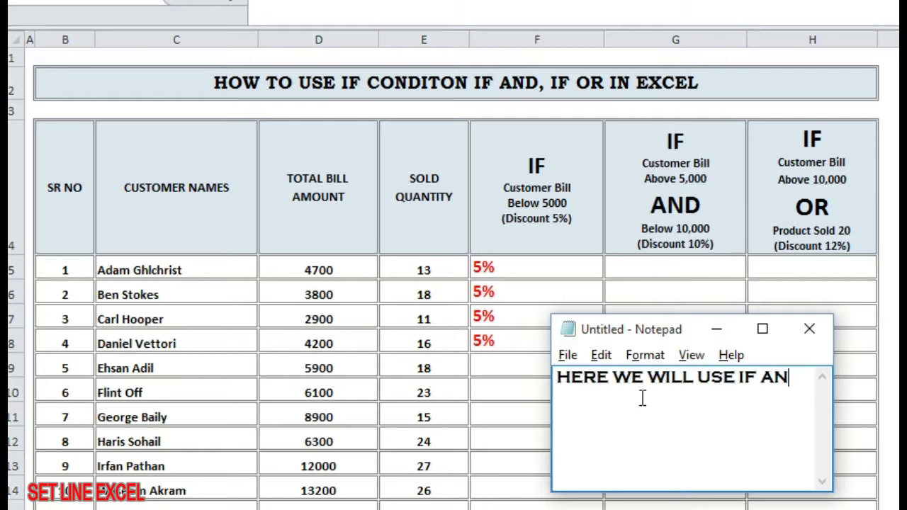
{"action": "type", "text": "D CONDITION FORMULA."}
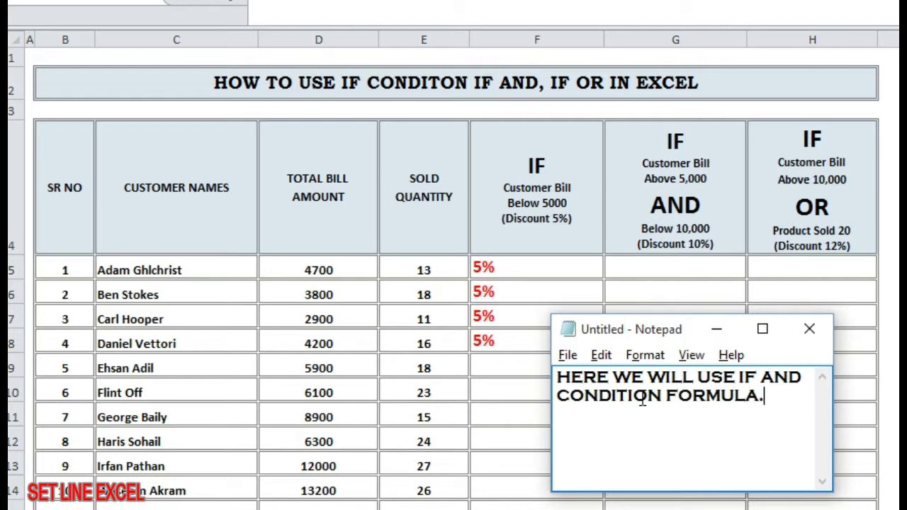
{"action": "key", "text": "alt+Tab"}
Step: Start an IF formula in G5 with the logical test D5<10000, referencing the first customer's total bill amount
{"action": "type", "text": "="}
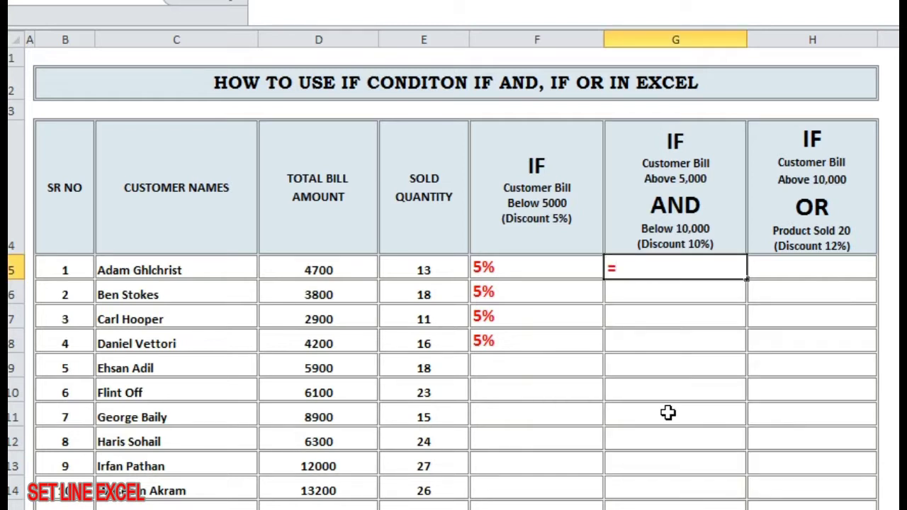
{"action": "type", "text": "IF"}
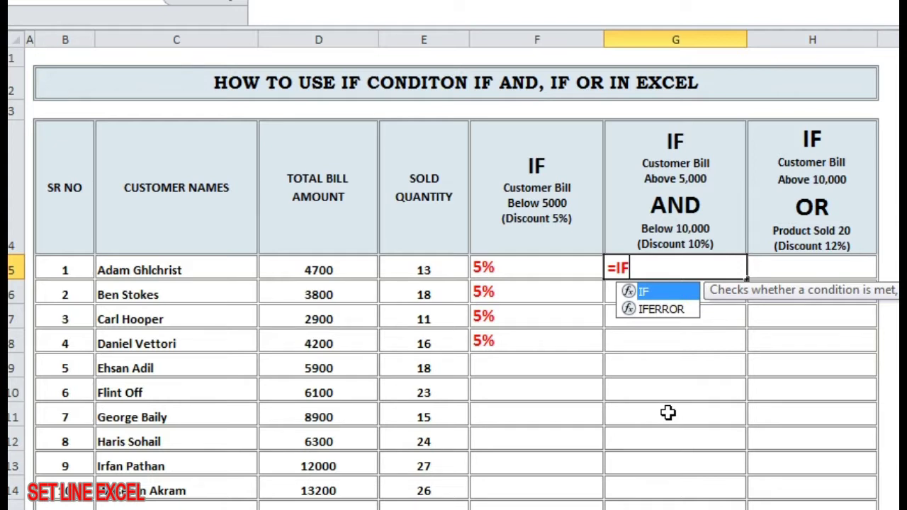
{"action": "type", "text": "9"}
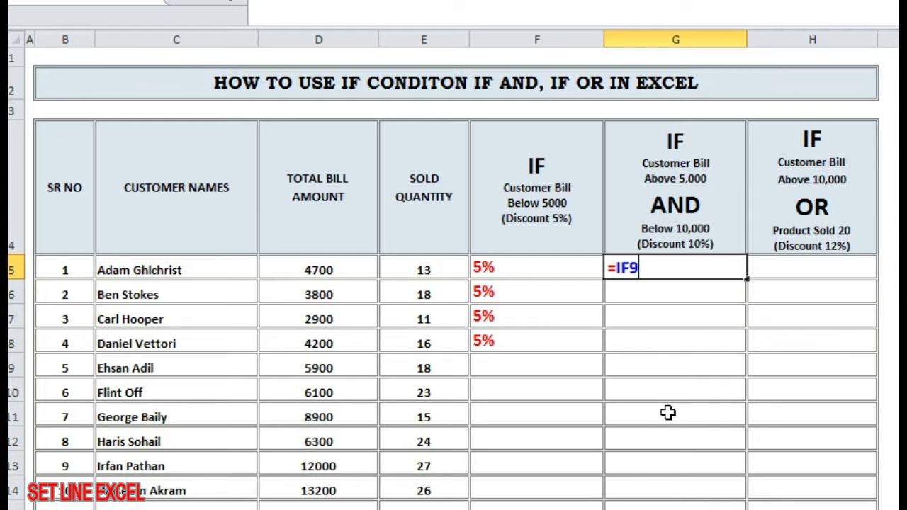
{"action": "key", "text": "BackSpace"}
{"action": "type", "text": "("}
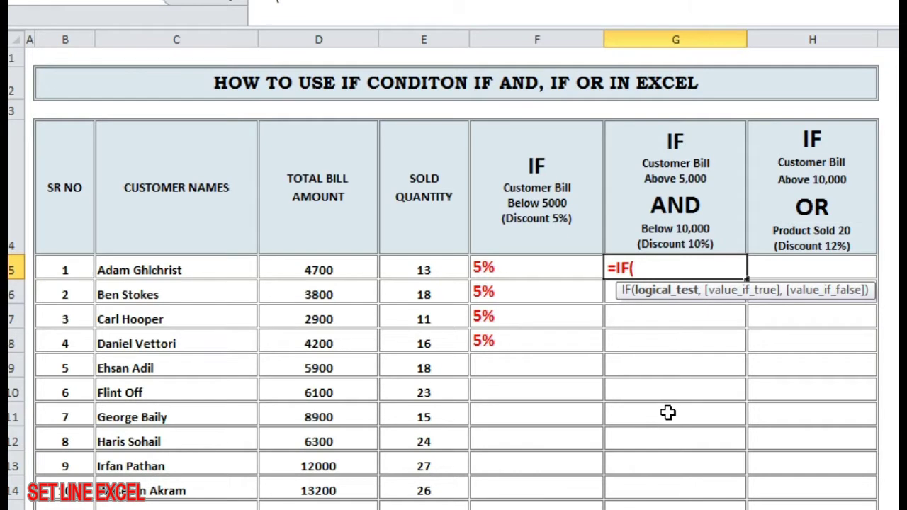
{"action": "scroll", "coordinate": [281, 247], "scroll_direction": "down", "scroll_amount": 1}
{"action": "left_click", "coordinate": [282, 247]}
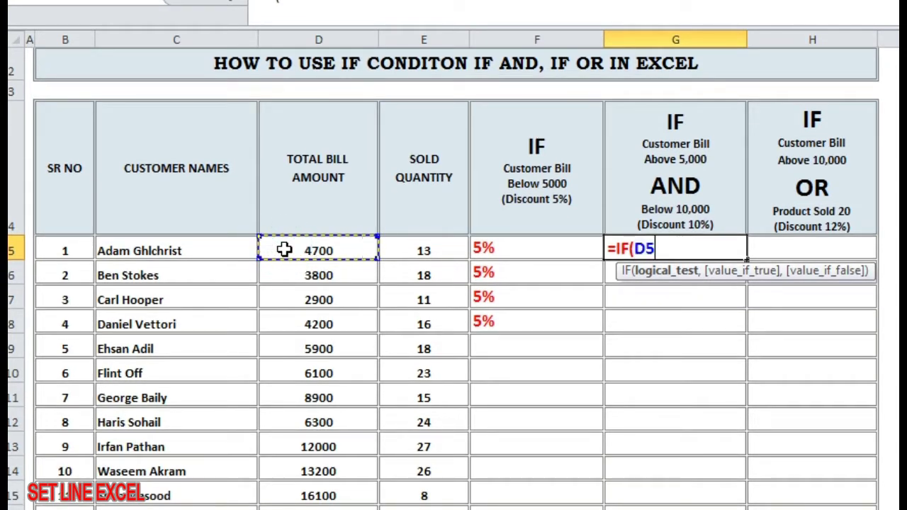
{"action": "type", "text": "<1000"}
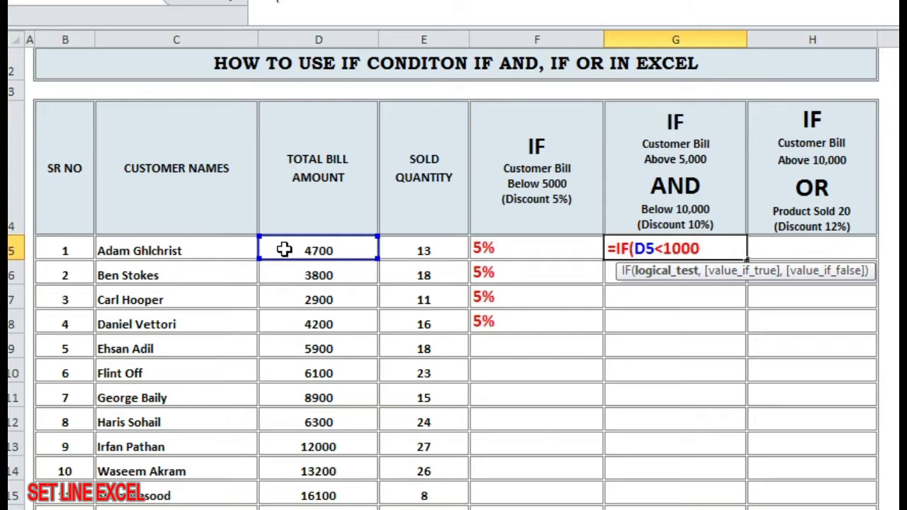
{"action": "type", "text": "0"}
{"action": "type", "text": ","}
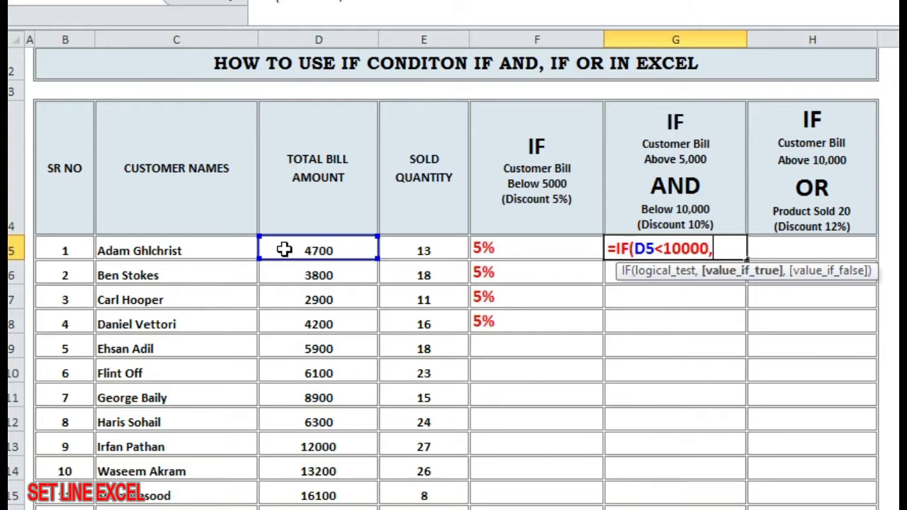
Step: Add "10%" as the true value and " " as the false value, giving =IF(D5<10000,"10%"," ") in G5
{"action": "type", "text": "\"10%"}
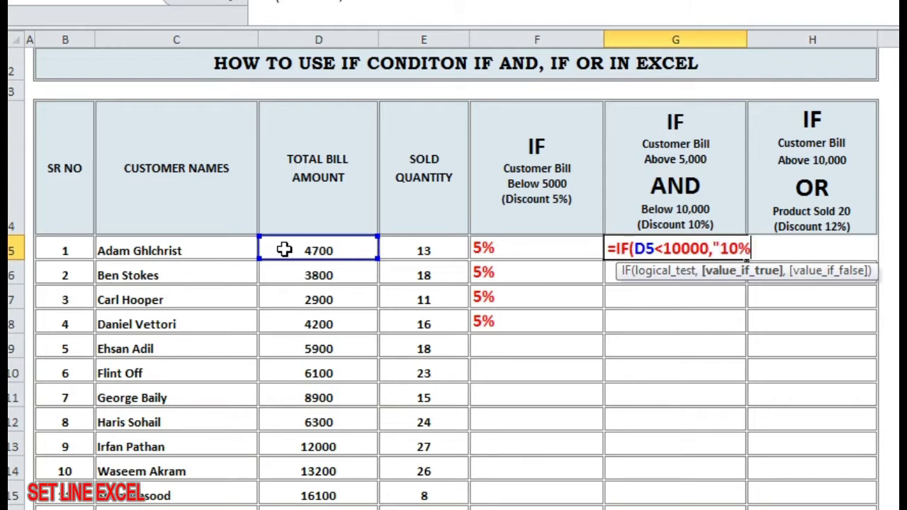
{"action": "type", "text": "\",\""}
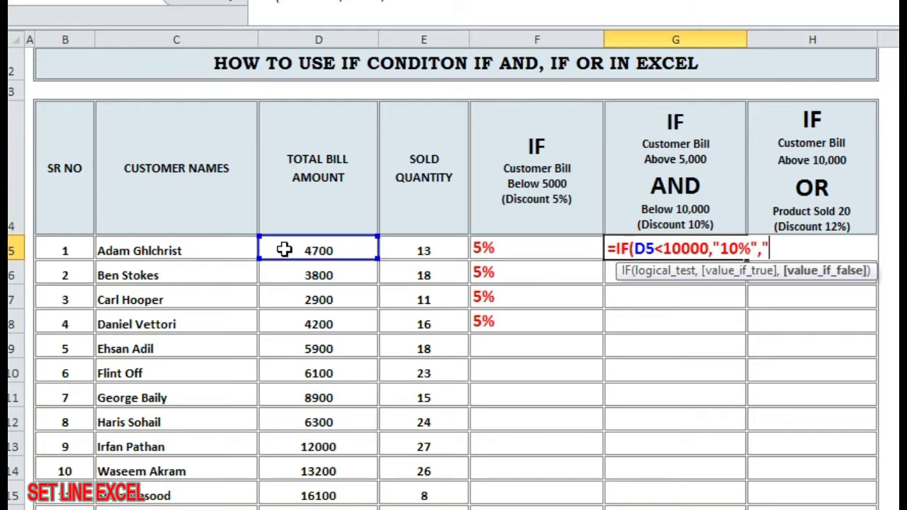
{"action": "type", "text": " \")"}
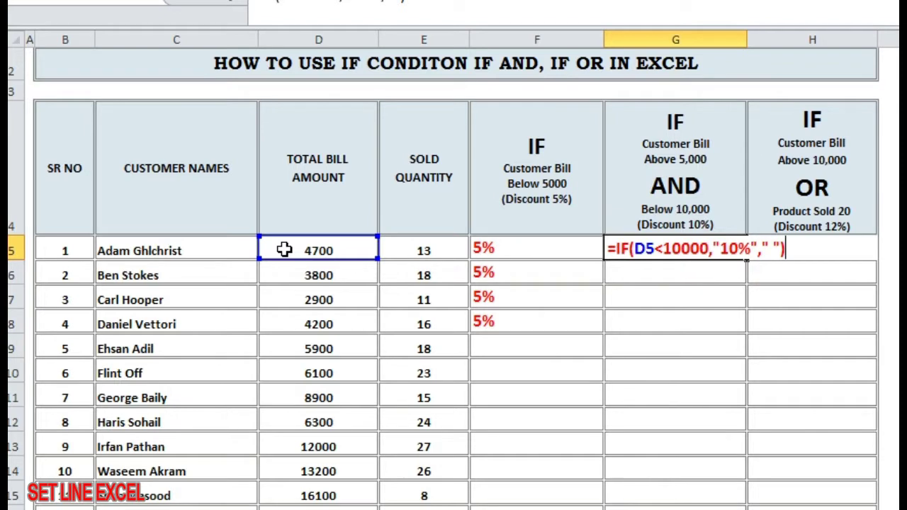
Step: Switch to Notepad and note that this formula is the same as the old one and shows 10% discount for all values below 10000
{"action": "key", "text": "alt+Tab"}
{"action": "type", "text": "OUR THIS FORMULA IS SAME AS "}
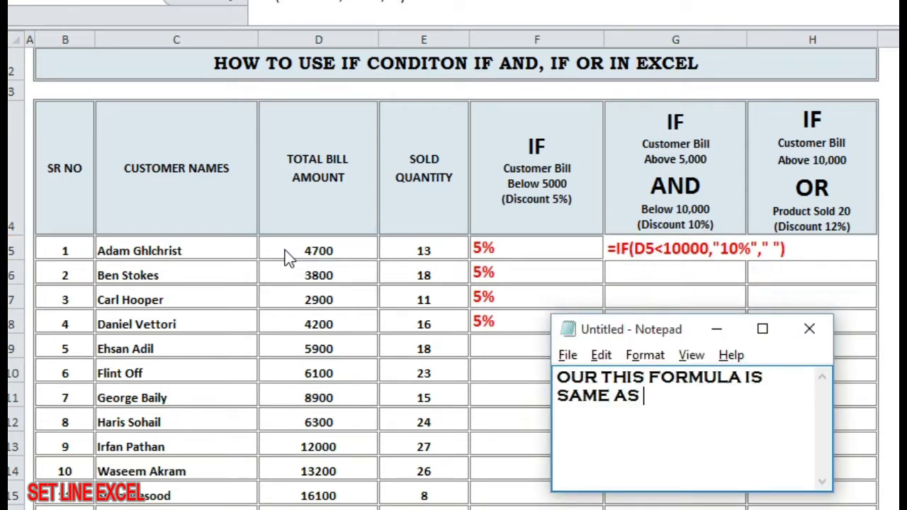
{"action": "type", "text": "WE HAVE USED OLD NOW"}
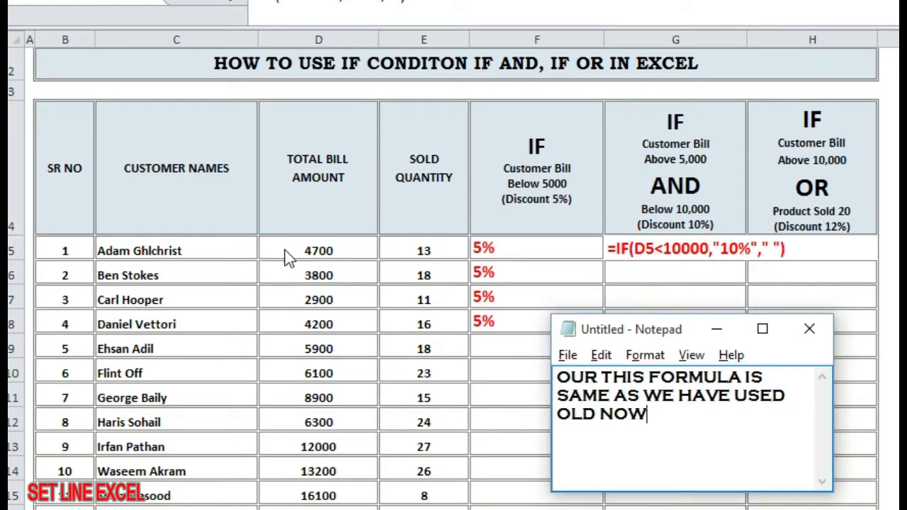
{"action": "type", "text": " IF WE PRESS ENTER IT WIL"}
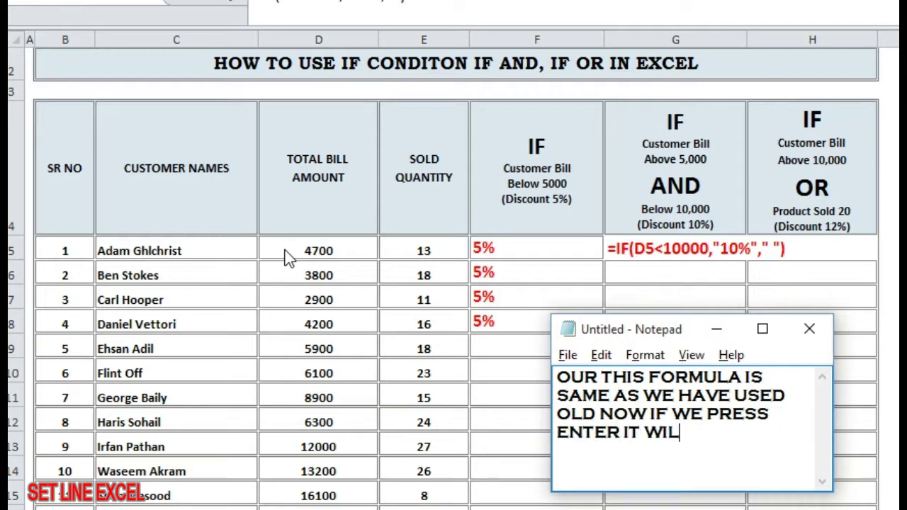
{"action": "type", "text": "L SHOW US ALL THE VALUES WH"}
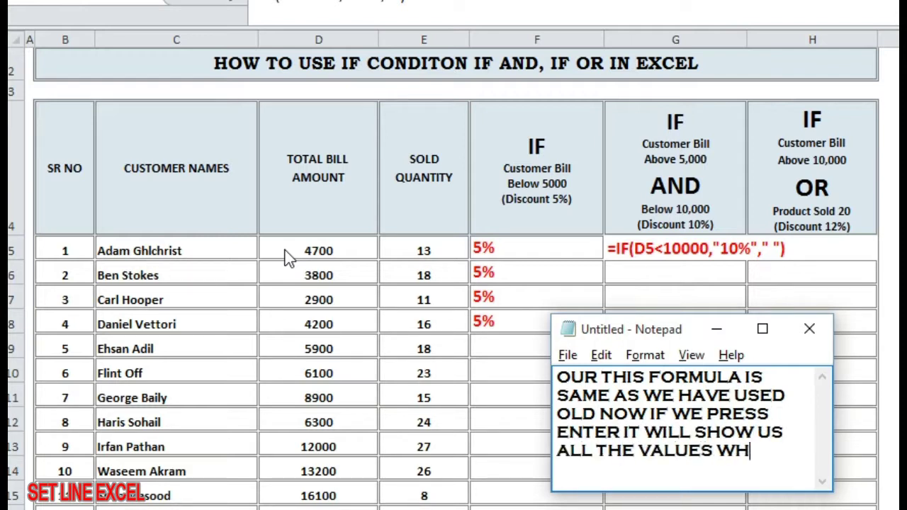
{"action": "type", "text": "ICH ARE BELOW 10000"}
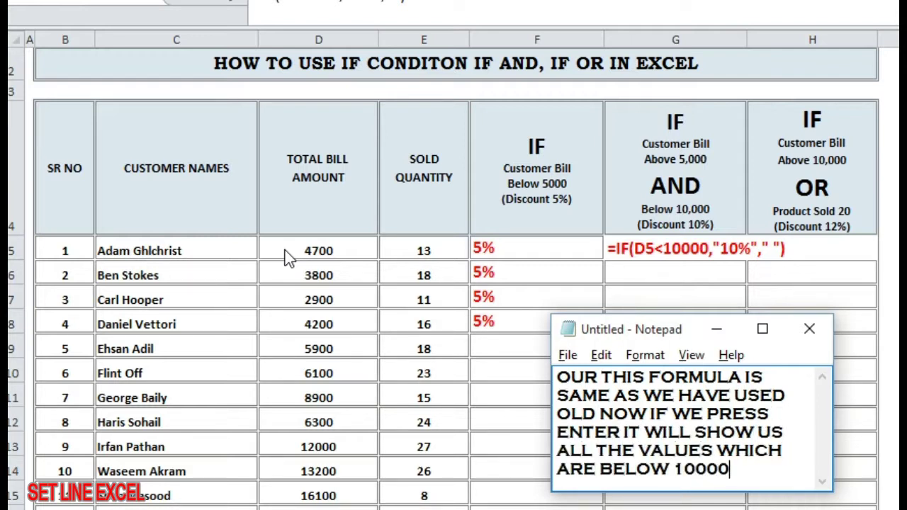
{"action": "type", "text": " WILL SHOW THERE "}
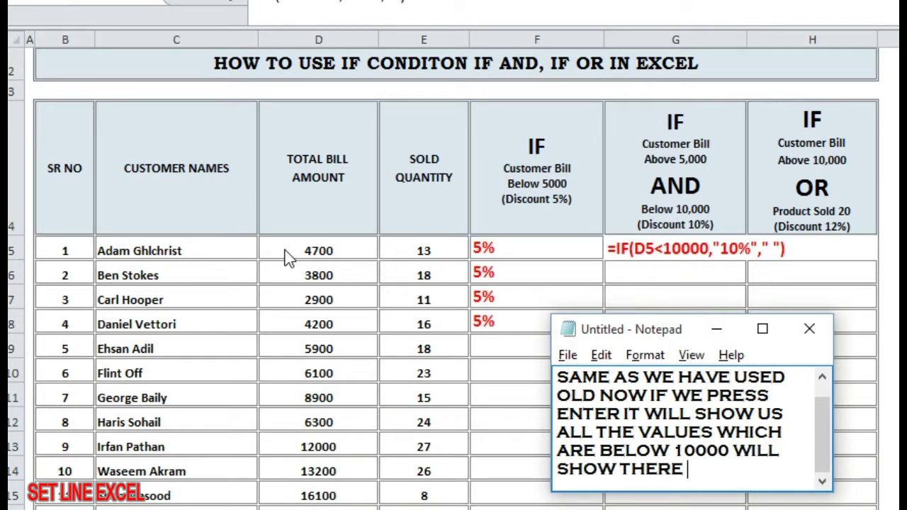
{"action": "type", "text": "10% DISCOU"}
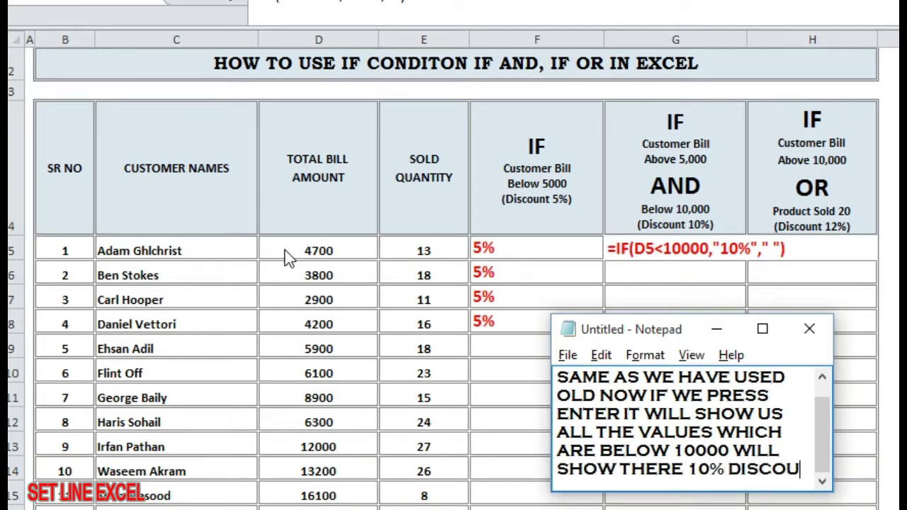
Step: Add to the note that bills must be more than 5000 but below 10000, so the AND function is added, and return to Excel
{"action": "type", "text": "NT, BUT WE HAVE "}
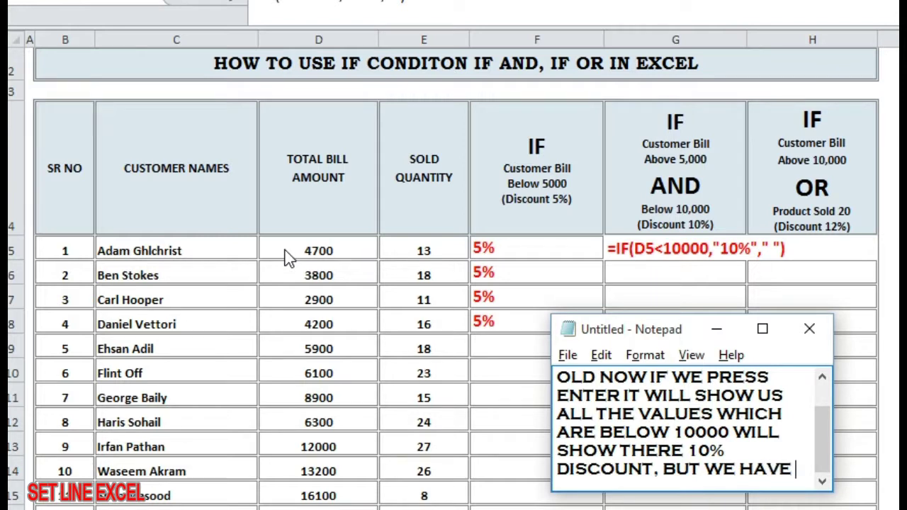
{"action": "type", "text": "1 ONE CRITERIA TH"}
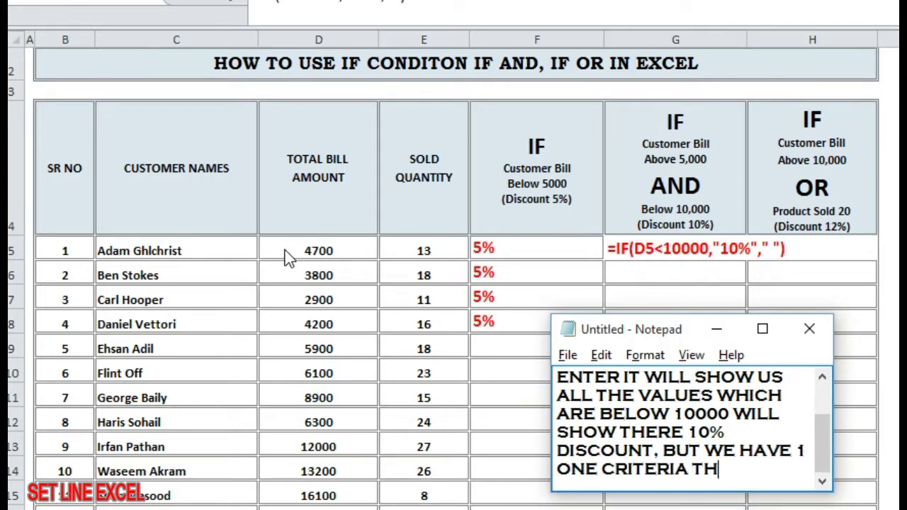
{"action": "type", "text": "AT CUSTOMER BILL WHICH"}
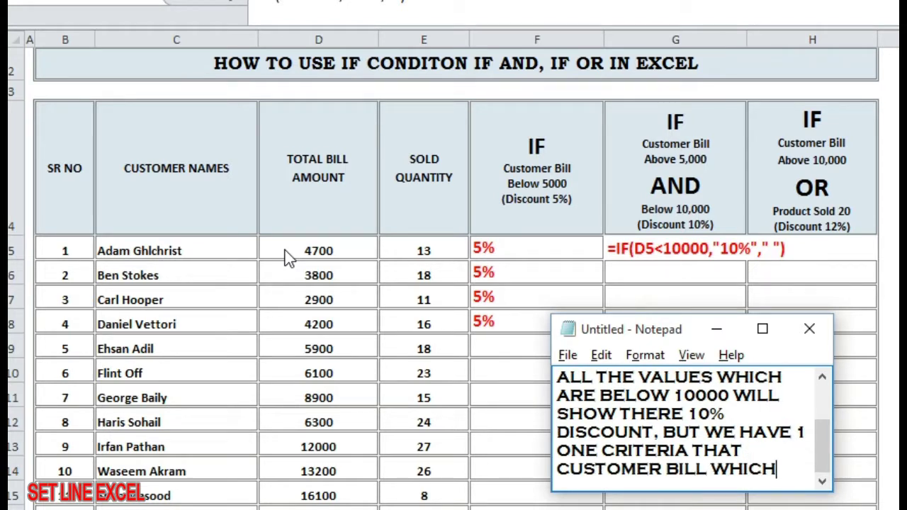
{"action": "type", "text": " ARE MORE THAN 5000 "}
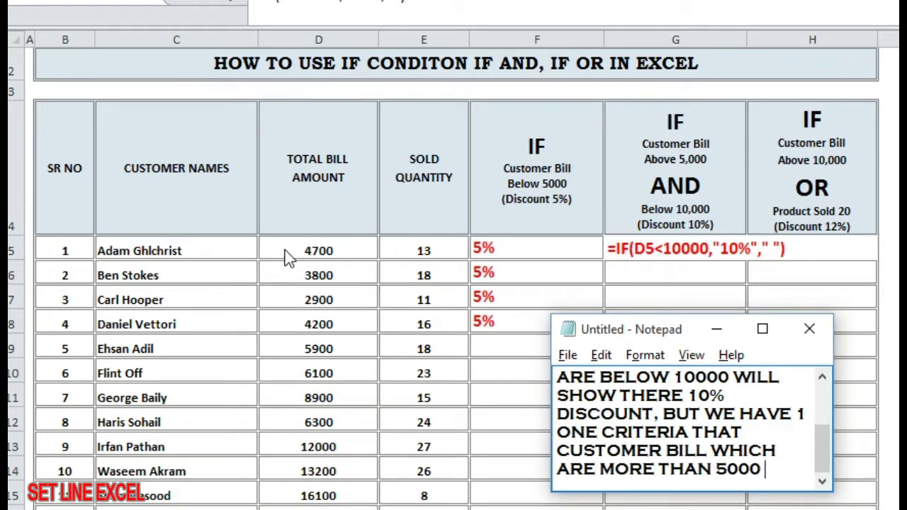
{"action": "type", "text": "VALUE BUT BELOW 10000"}
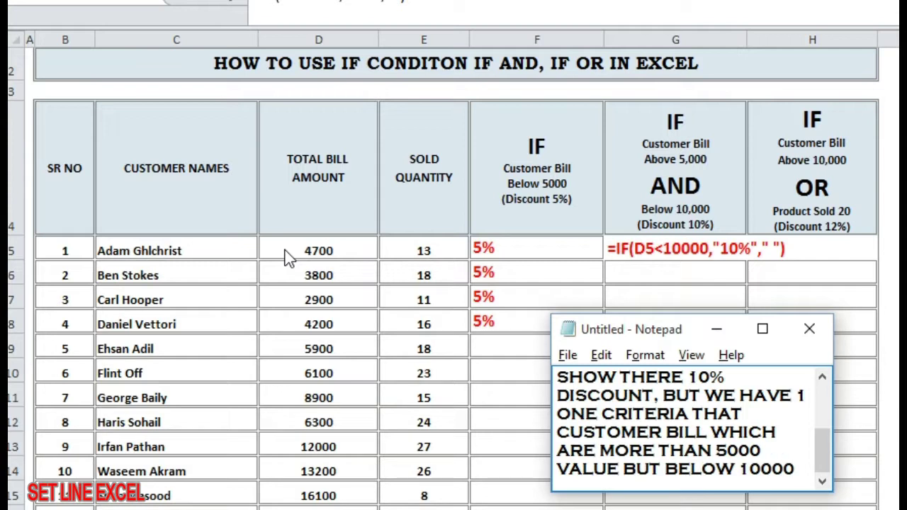
{"action": "type", "text": ", SO FOR THIS WE WILL ADD HERE AND FUNCTION NOW."}
{"action": "left_click", "coordinate": [287, 258]}
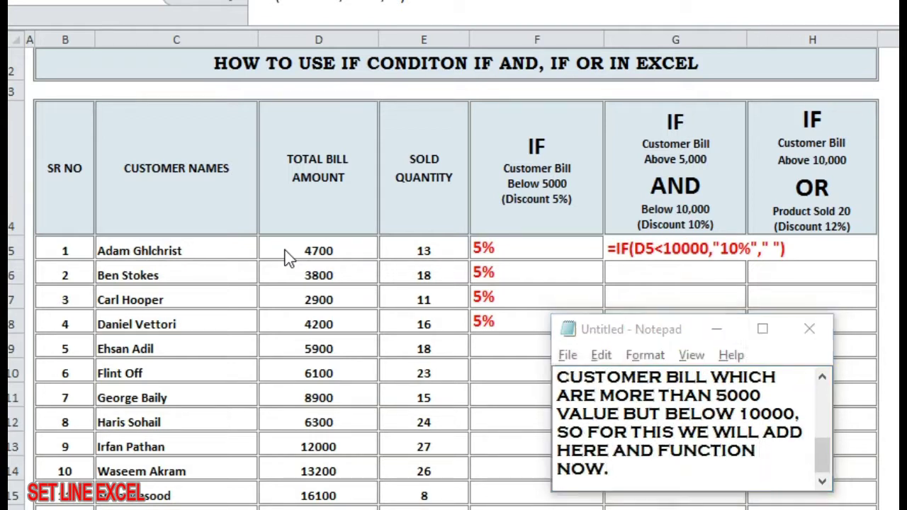
Step: Insert an AND function before D5<10000 in the G5 formula and start its second condition with 5000<
{"action": "left_click", "coordinate": [658, 248]}
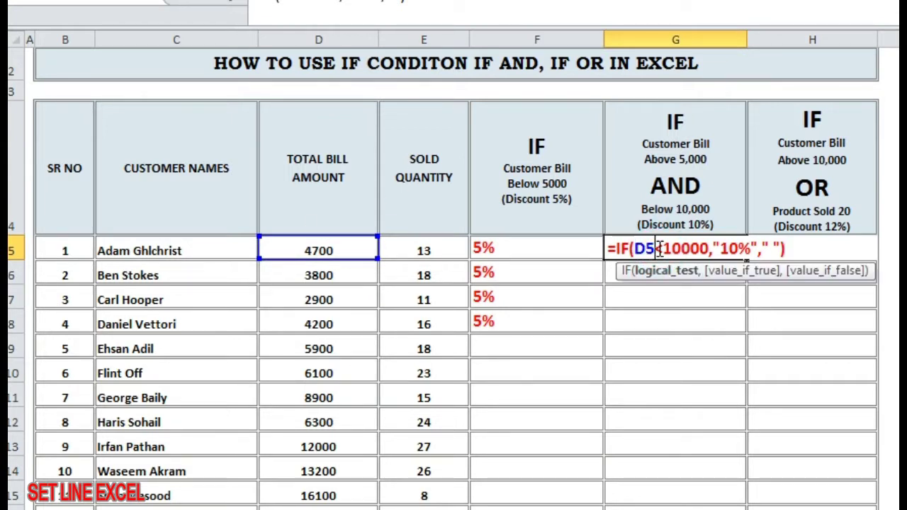
{"action": "left_click", "coordinate": [632, 247]}
{"action": "type", "text": "AND"}
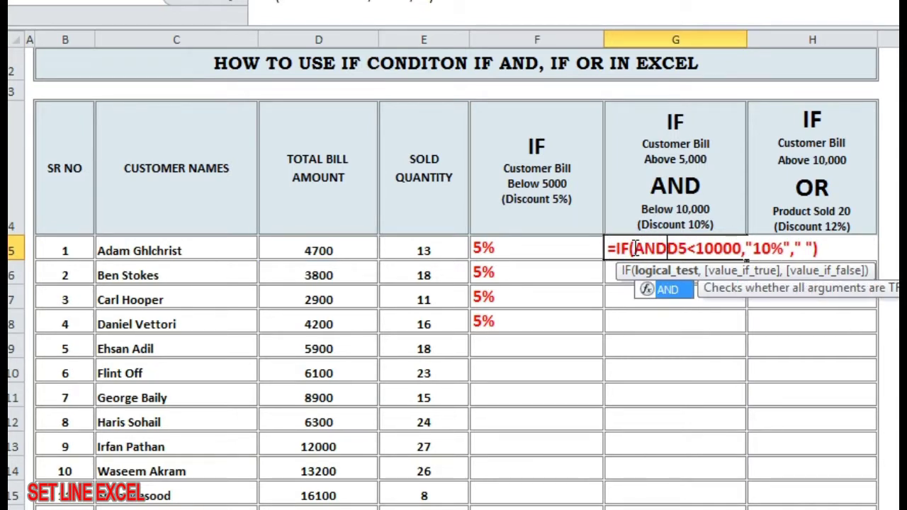
{"action": "type", "text": "("}
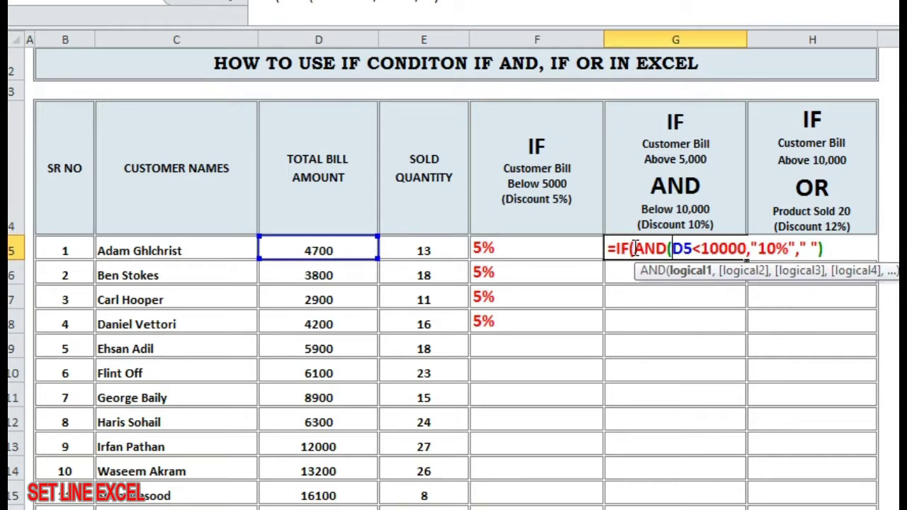
{"action": "left_click", "coordinate": [752, 248]}
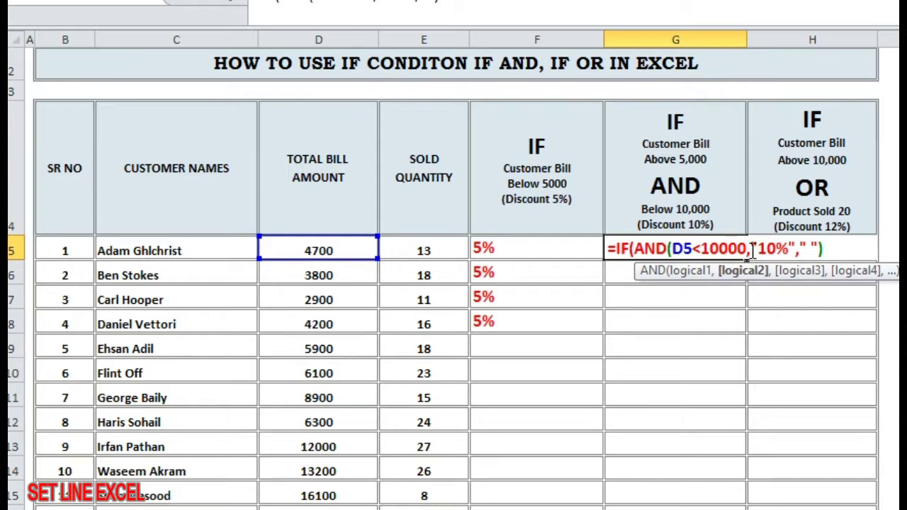
{"action": "type", "text": "5000"}
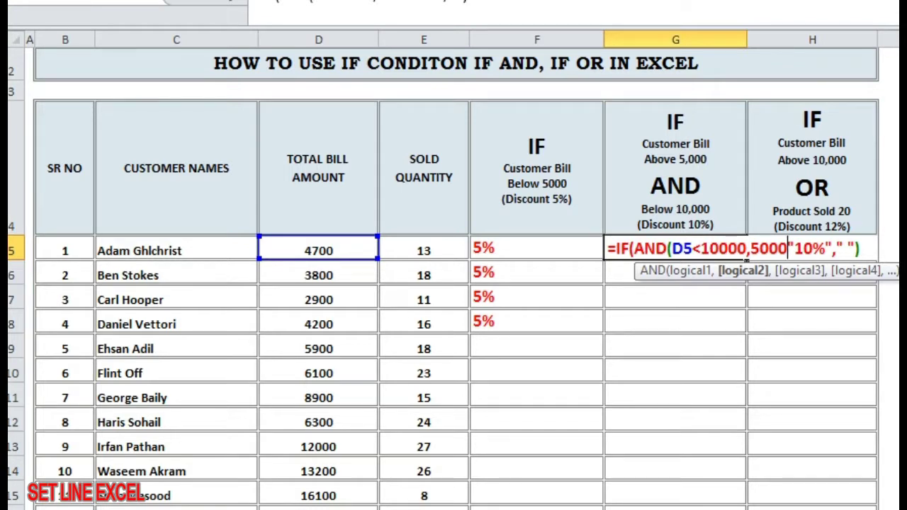
{"action": "type", "text": "<"}
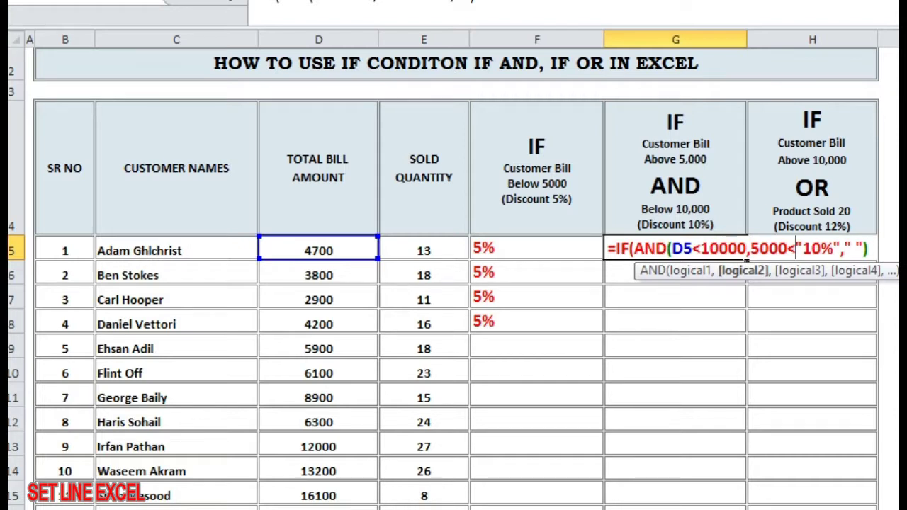
Step: Switch to Notepad and write "THAN AND 5000 IS GREATER THAN BECAUSE WE HAVE SHOW VALUE OF 5000 BEFORE LESS THAN SIGN."
{"action": "key", "text": "alt+Tab"}
{"action": "type", "text": "THAN AND"}
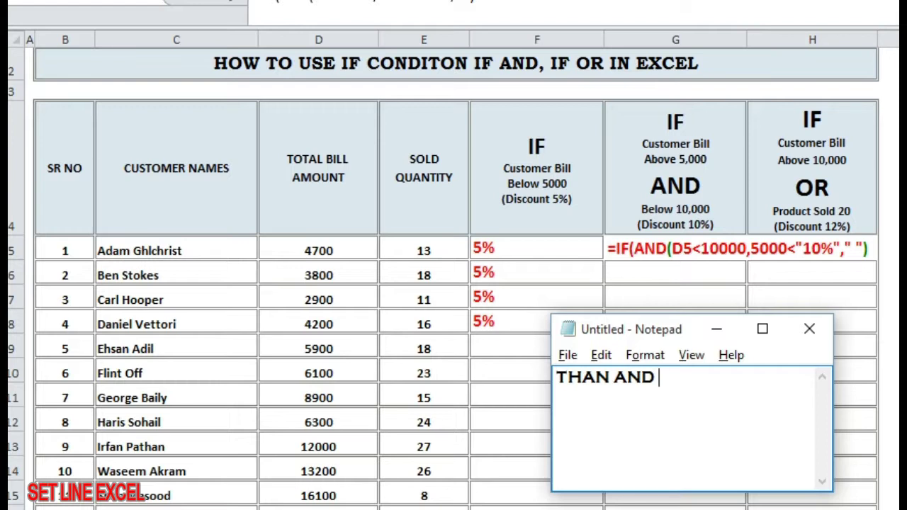
{"action": "type", "text": " 5000 IS GR"}
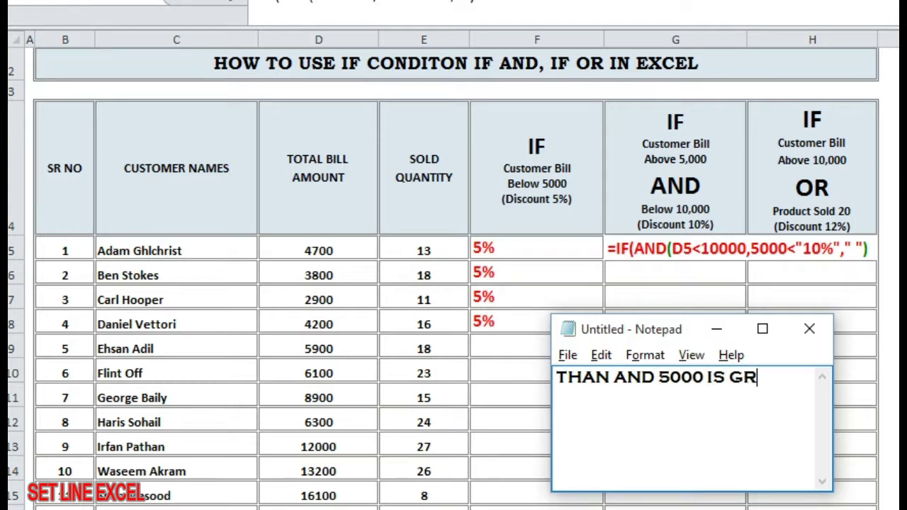
{"action": "type", "text": "EATER THAN BECAUSE"}
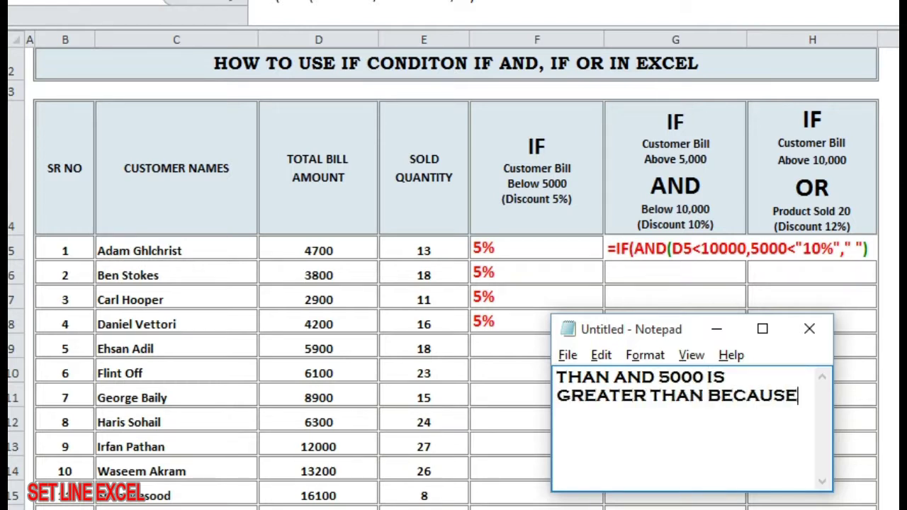
{"action": "type", "text": " WE HAVE SHOW"}
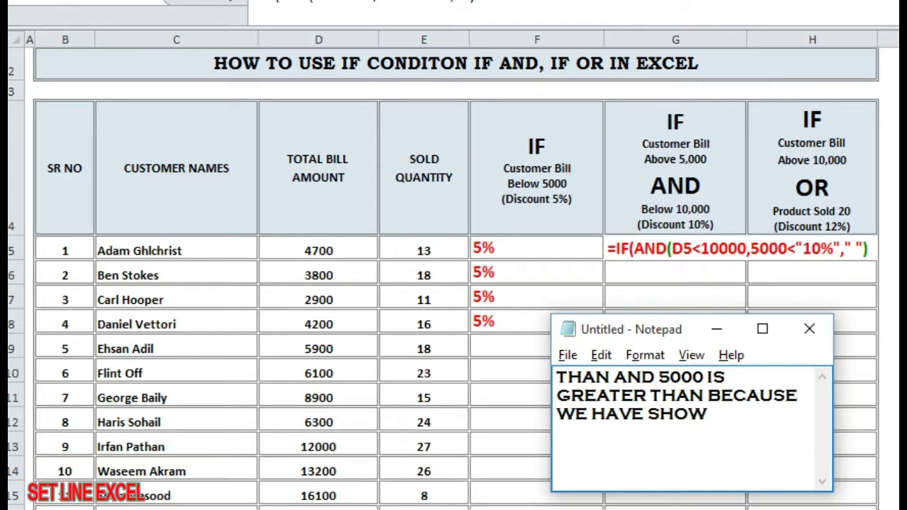
{"action": "type", "text": " VALUE OF 5000 BE"}
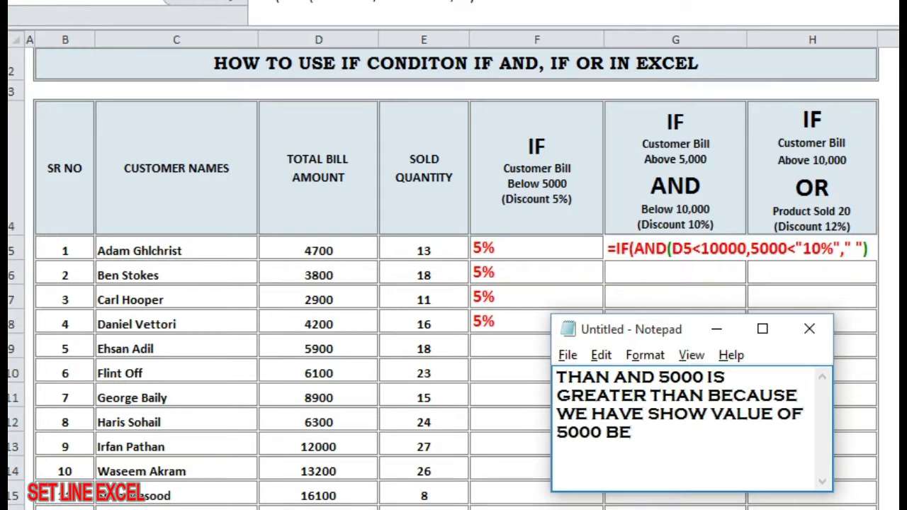
{"action": "type", "text": "FORE"}
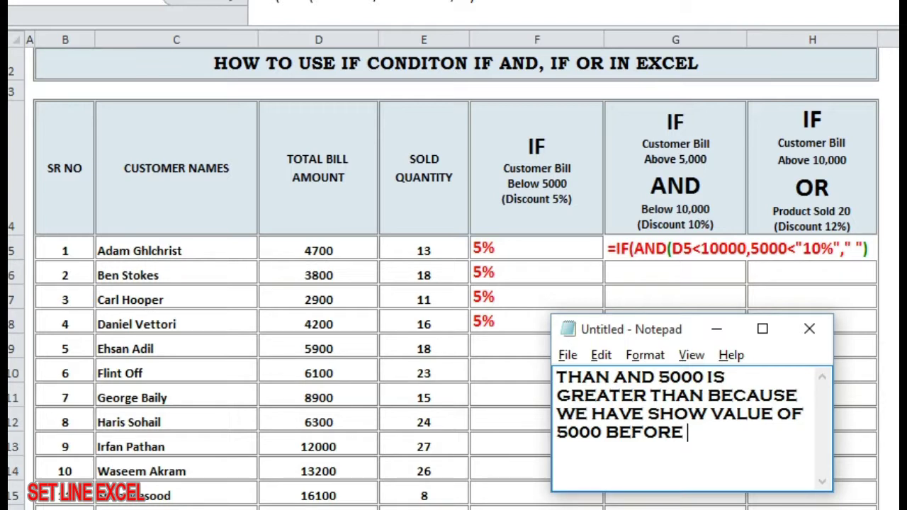
{"action": "type", "text": "LESS THAN SIGN."}
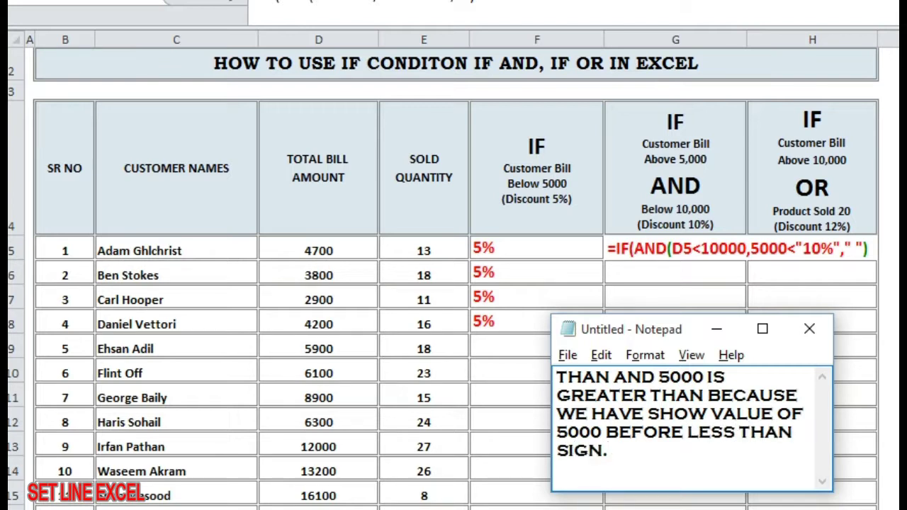
Step: Replace the note with "THAT THIS VALUE IS GREATER THAN D5." and return to Excel
{"action": "key", "text": "ctrl+a"}
{"action": "type", "text": "THAT THIS VALUE IS "}
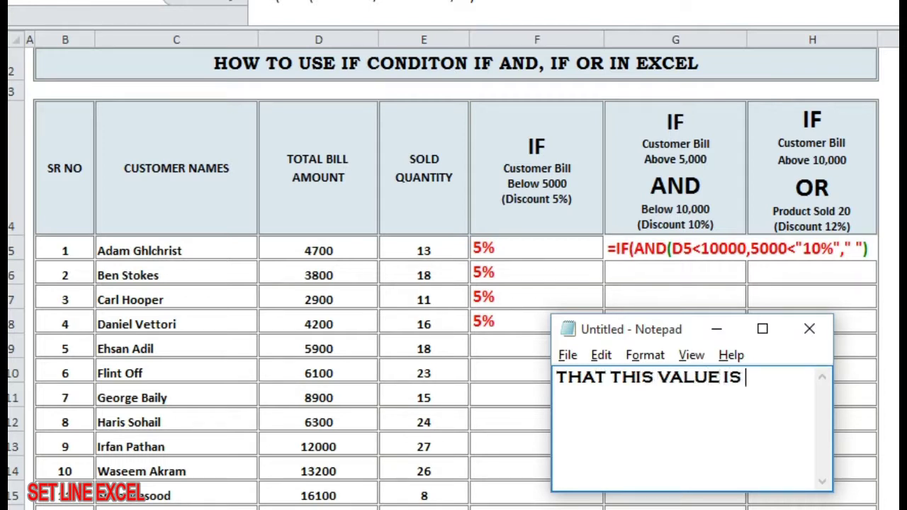
{"action": "type", "text": "LE"}
{"action": "key", "text": "BackSpace"}
{"action": "key", "text": "BackSpace"}
{"action": "type", "text": "GREATER THAN "}
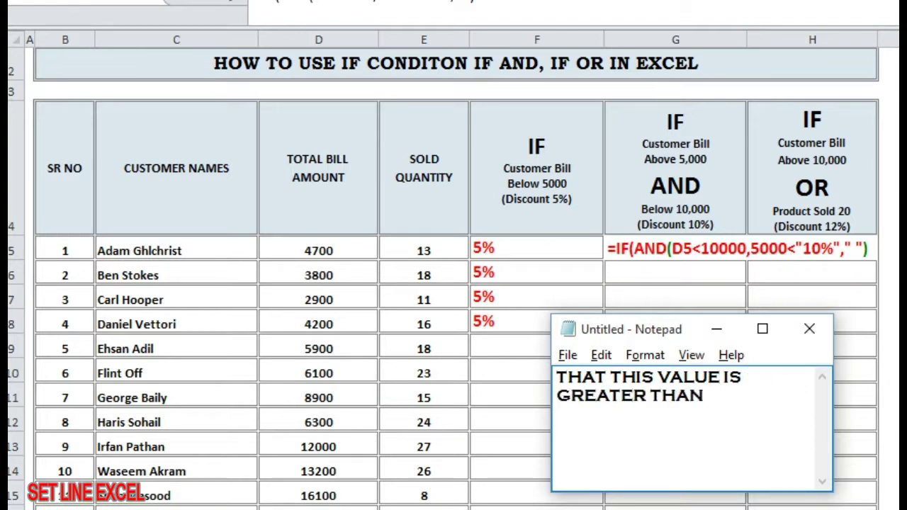
{"action": "type", "text": "D5."}
{"action": "key", "text": "alt+Tab"}
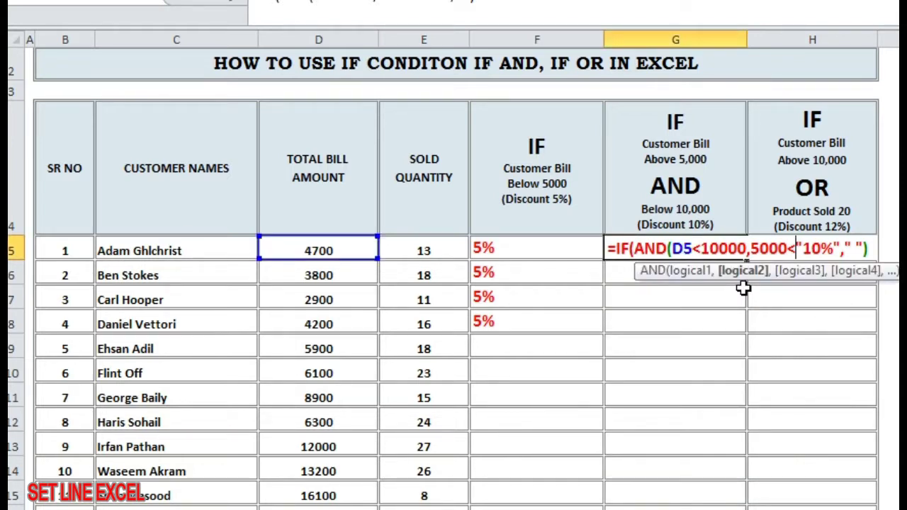
Step: Complete the second condition with D5 and close the AND function, entering =IF(AND(D5<10000,5000<D5),"10%"," ") in G5
{"action": "left_click", "coordinate": [336, 249]}
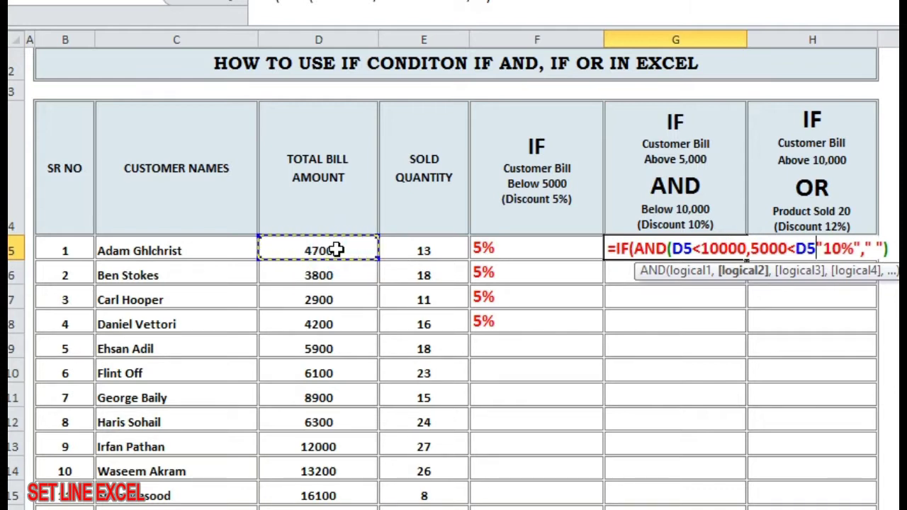
{"action": "left_click", "coordinate": [819, 248]}
{"action": "type", "text": ")"}
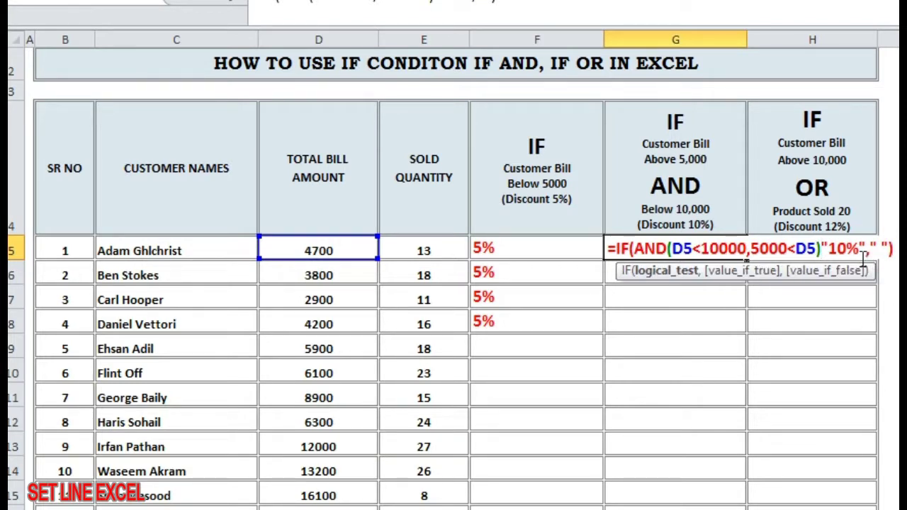
{"action": "type", "text": ","}
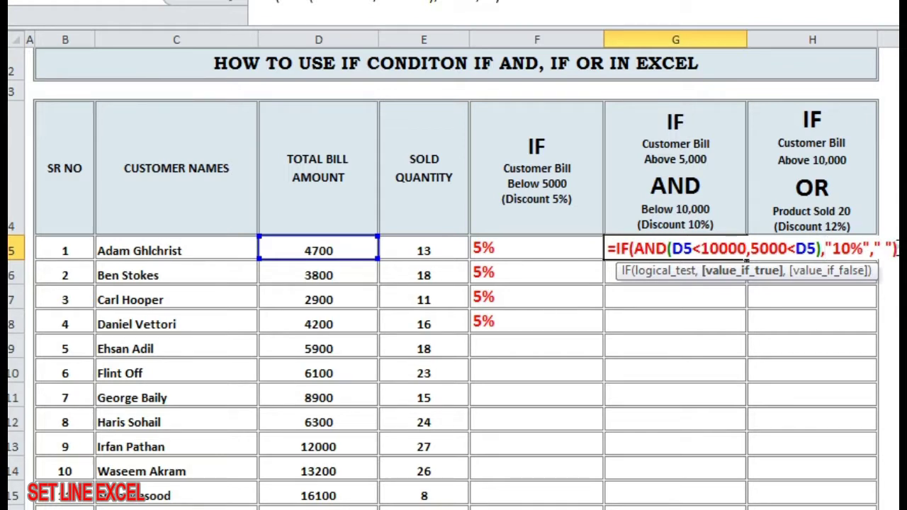
{"action": "left_click", "coordinate": [898, 248]}
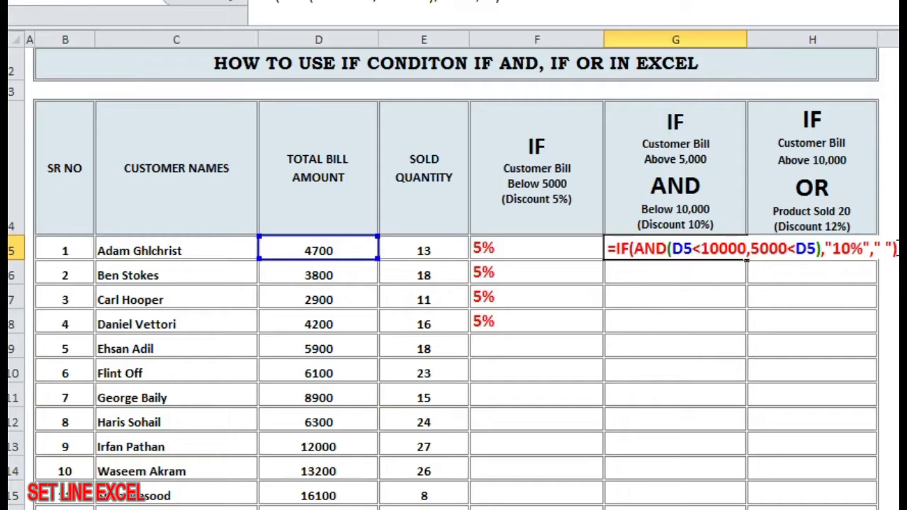
{"action": "key", "text": "Return"}
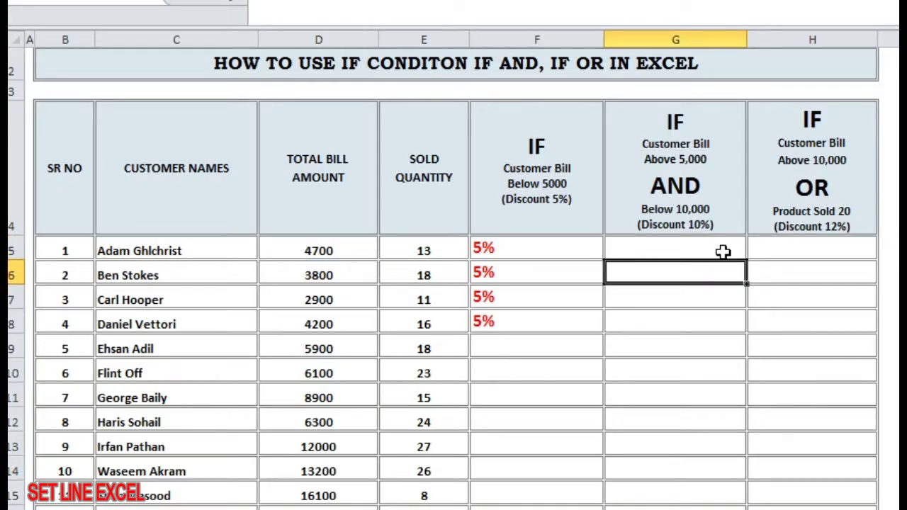
Step: Fill the IF AND formula from G5 down column G for the remaining customers
{"action": "left_click", "coordinate": [697, 252]}
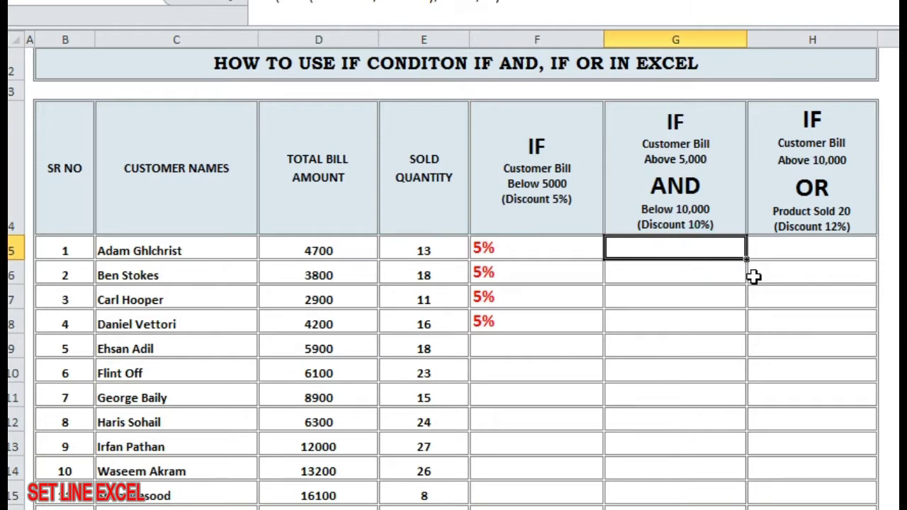
{"action": "left_click_drag", "start_coordinate": [744, 257], "coordinate": [734, 509]}
{"action": "left_click", "coordinate": [903, 472]}
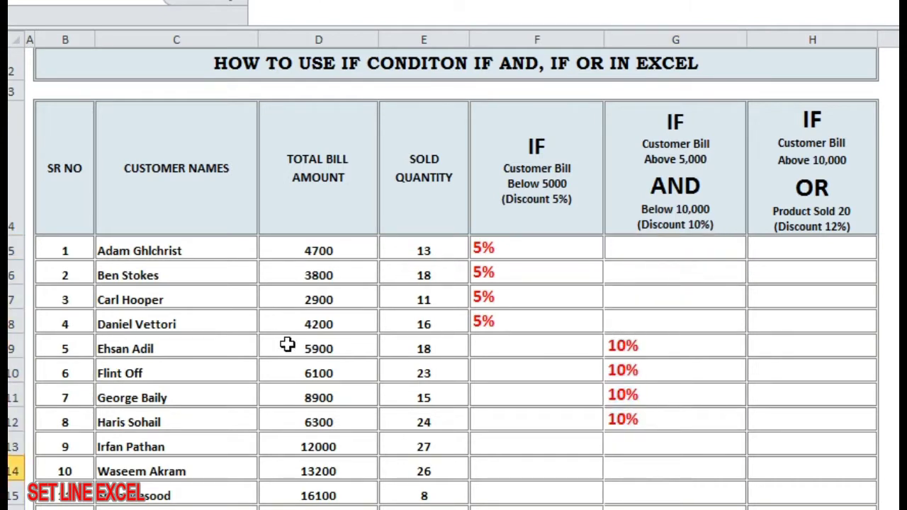
Step: Switch to Notepad, write "THAT THESE ALL VALUES ARE GREATER THAN 5000 BUT LESS THAN 10000." and return to Excel
{"action": "key", "text": "alt+Tab"}
{"action": "type", "text": "THA"}
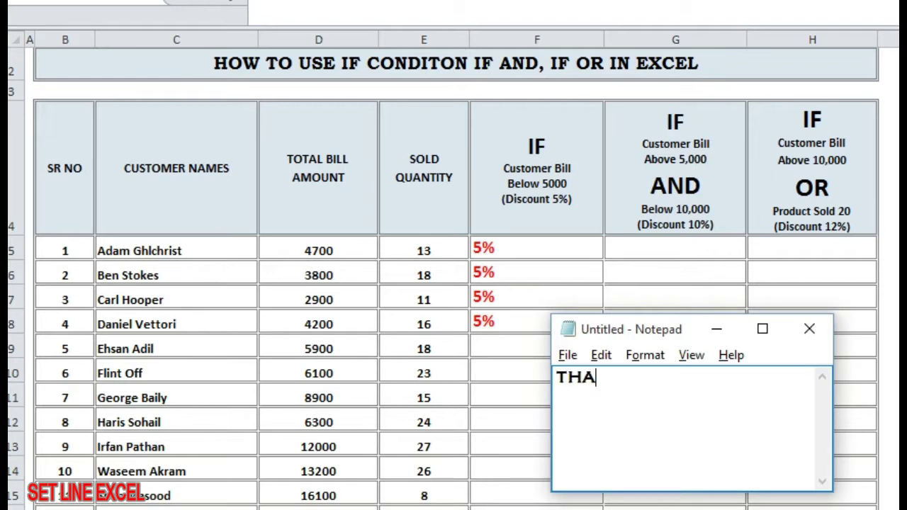
{"action": "type", "text": "T THESE A"}
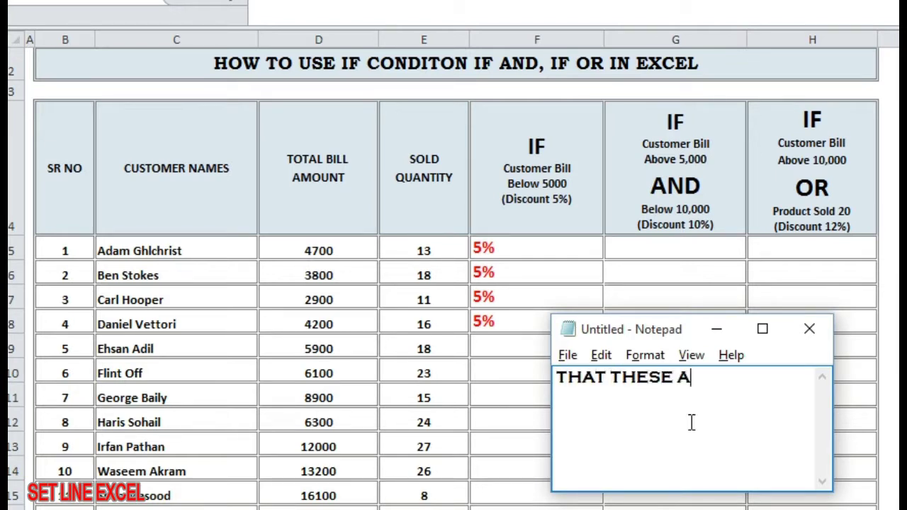
{"action": "type", "text": "LL VALUE S ARE GREATER THAN 5000 BUT LESS THAN "}
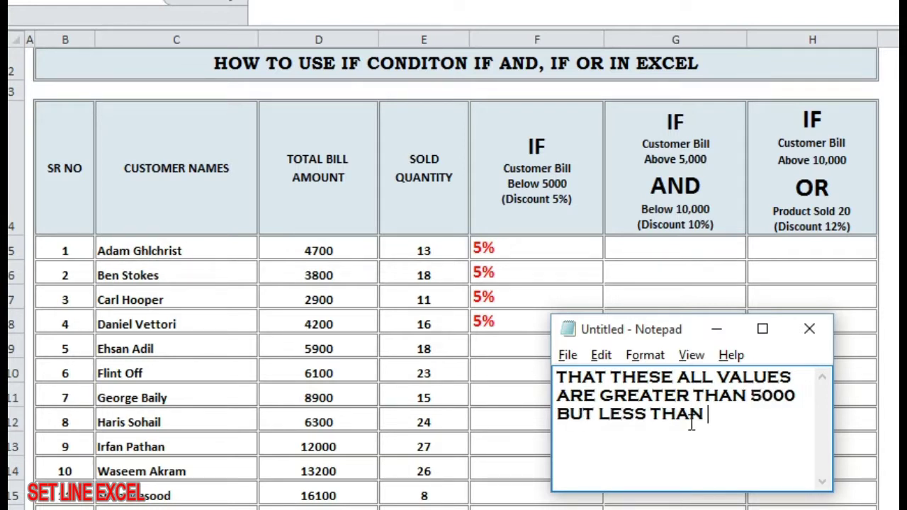
{"action": "type", "text": "10000"}
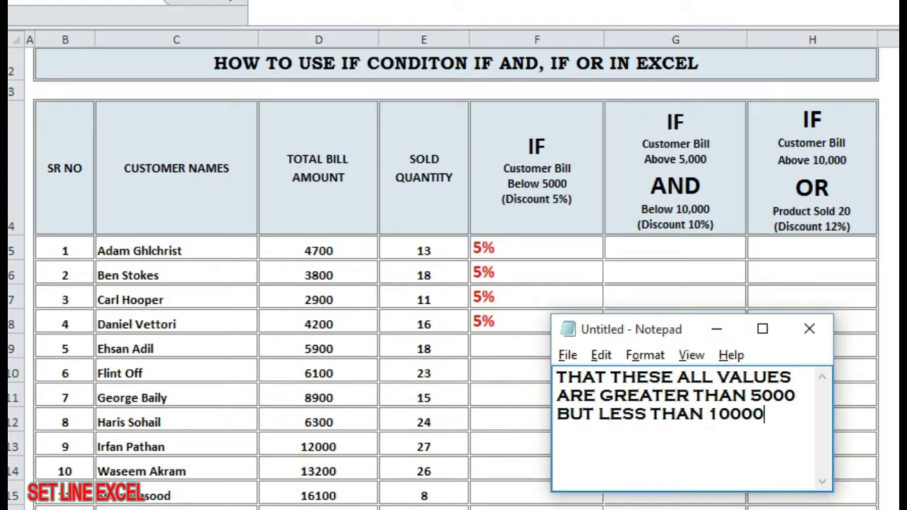
{"action": "type", "text": "."}
{"action": "key", "text": "alt+Tab"}
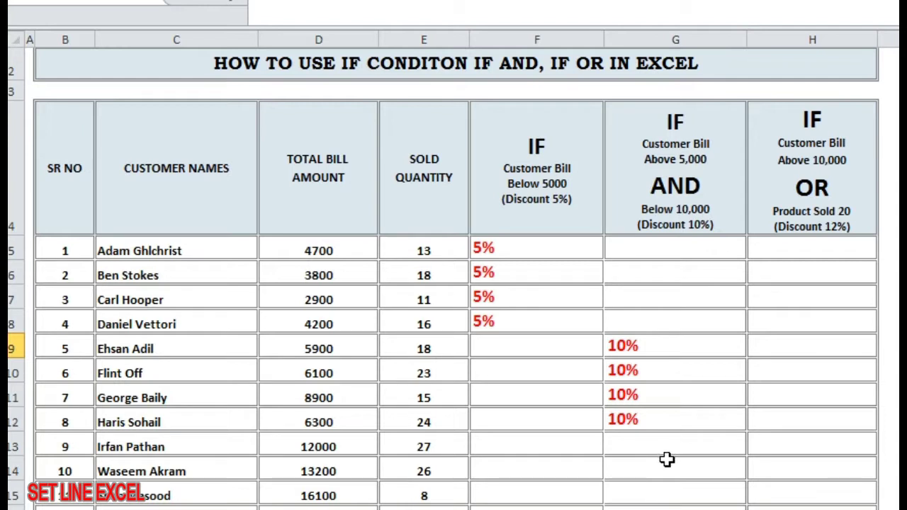
Step: Test the formulas with a total bill amount of 11000 in D10, and undo the change
{"action": "left_click", "coordinate": [348, 375]}
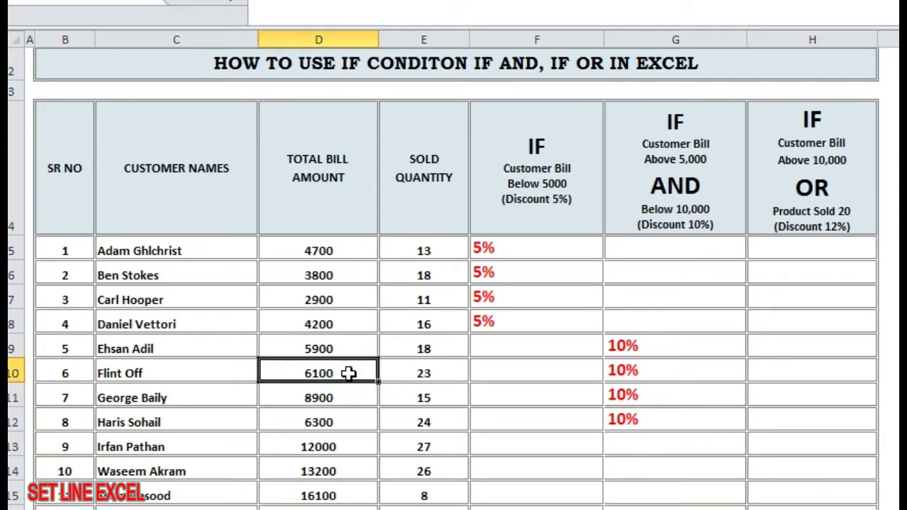
{"action": "type", "text": "100"}
{"action": "key", "text": "BackSpace"}
{"action": "key", "text": "BackSpace"}
{"action": "type", "text": "1000"}
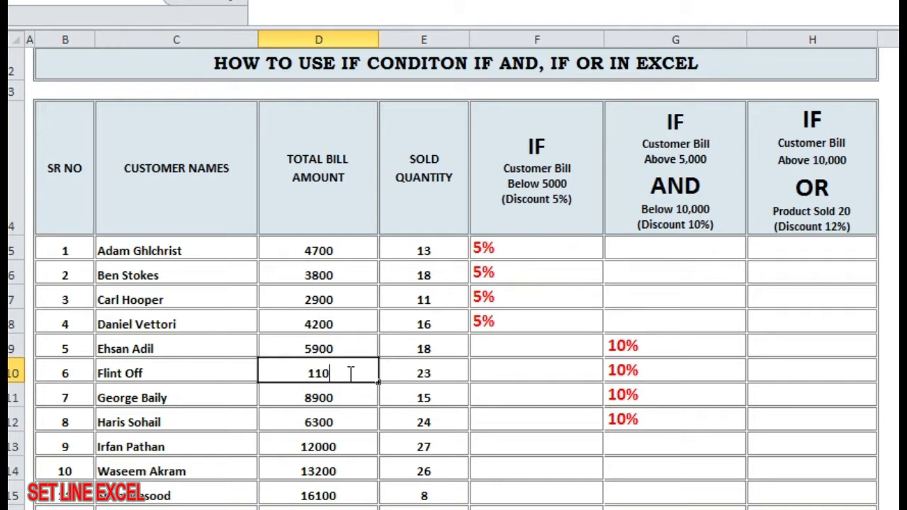
{"action": "key", "text": "Return"}
{"action": "key", "text": "Down"}
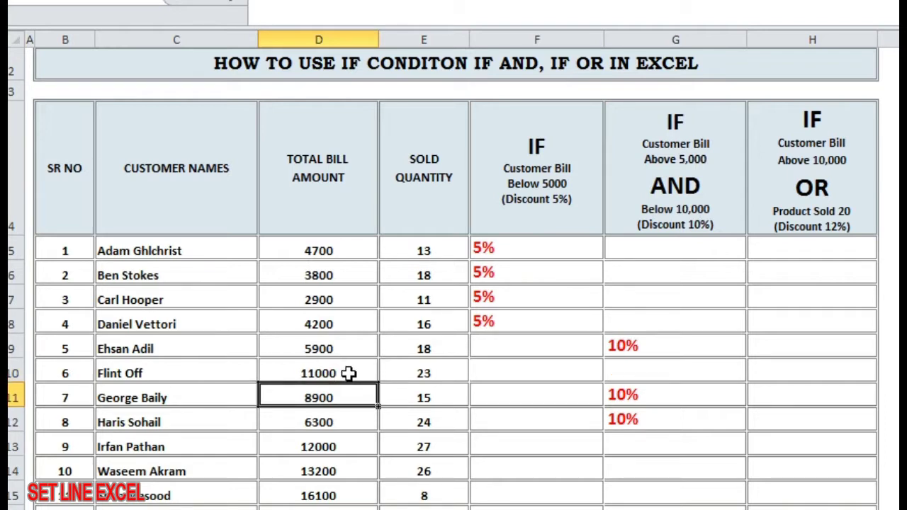
{"action": "key", "text": "ctrl+z"}
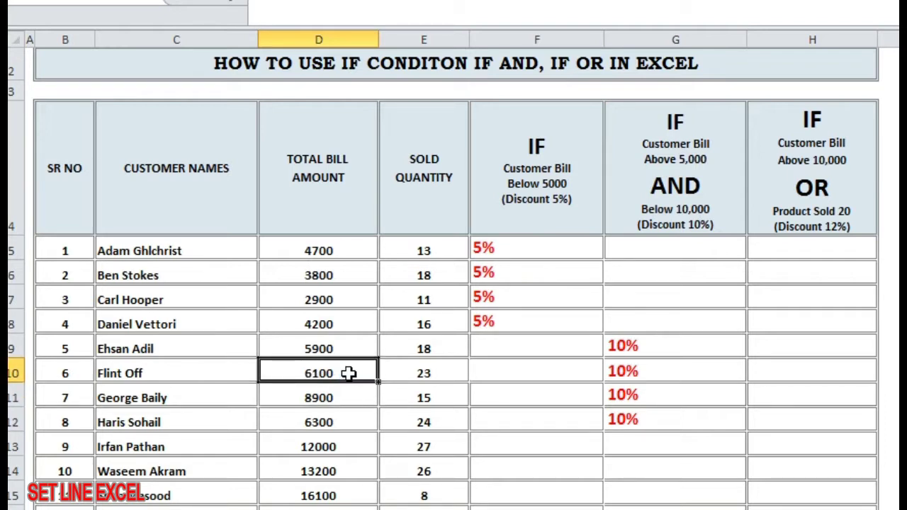
Step: Test the discount formulas by setting the second customer's total bill amount in D6 to 13200
{"action": "left_click", "coordinate": [765, 315]}
{"action": "left_click", "coordinate": [356, 276]}
{"action": "type", "text": "13200"}
{"action": "key", "text": "ctrl+Return"}
{"action": "key", "text": "Down"}
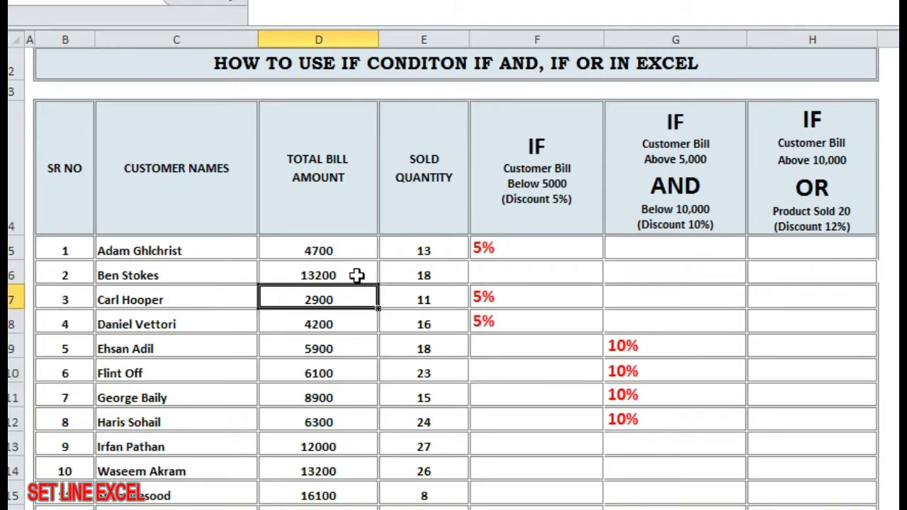
Step: Try a total bill amount of 9900 in D6 to test the 10% discount condition
{"action": "left_click", "coordinate": [680, 251]}
{"action": "left_click", "coordinate": [333, 275]}
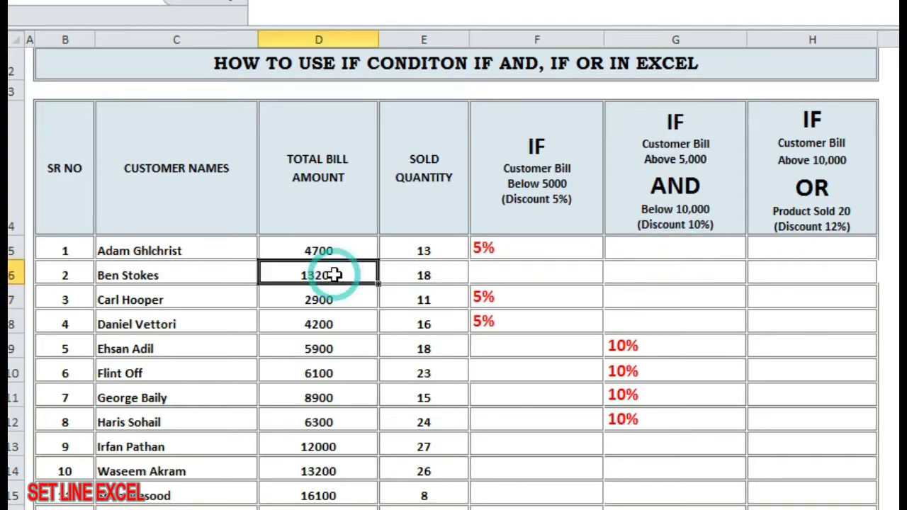
{"action": "type", "text": "9900"}
{"action": "key", "text": "Return"}
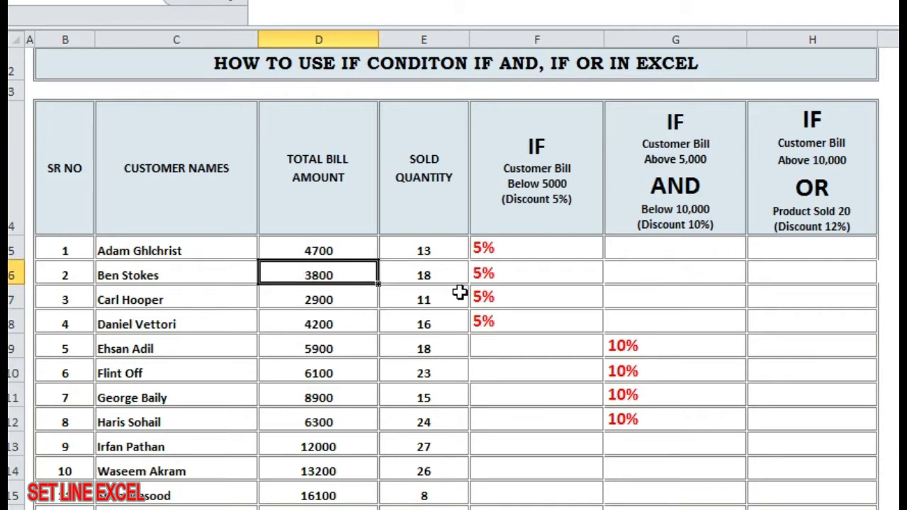
Step: Switch to Notepad and write "IF CUSTOMER PURCHASE VALUE IS MORE THAN 10K OR SOLD QTY IS MORE THAN 20 PCS THERE WILL BE 12% DISCOUNT."
{"action": "left_click", "coordinate": [815, 470]}
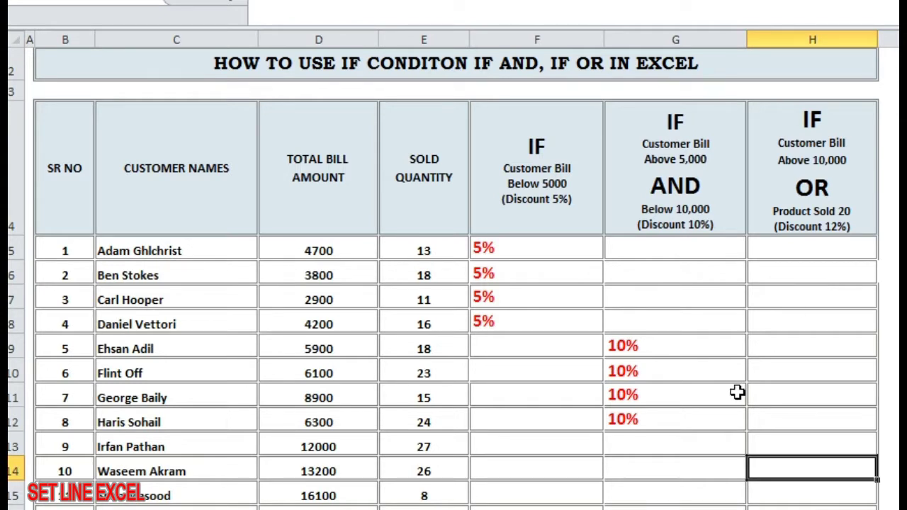
{"action": "type", "text": "CUSTOMER P"}
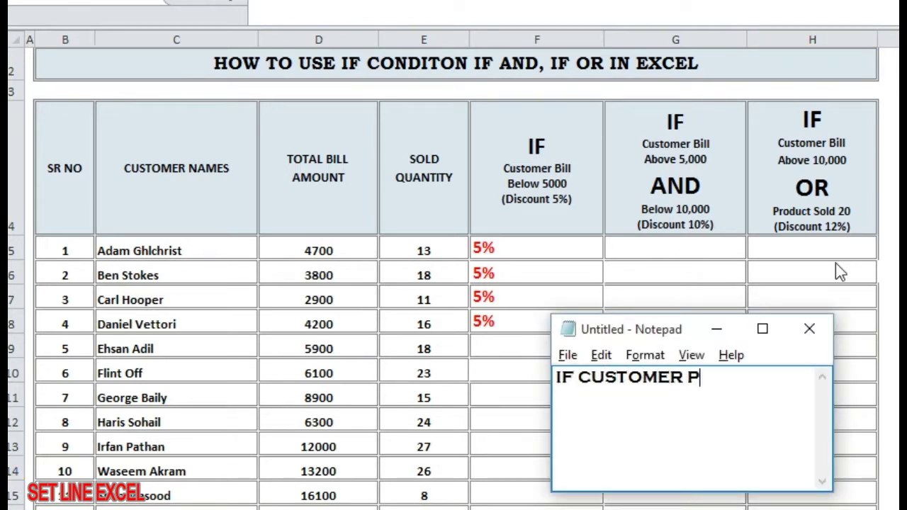
{"action": "type", "text": "URCHASE VALUE IS MO"}
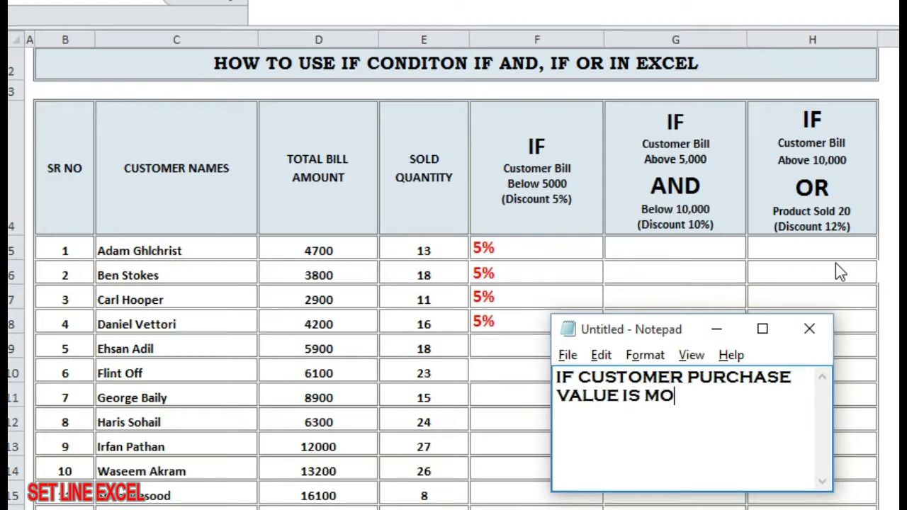
{"action": "type", "text": "RE THAN 10"}
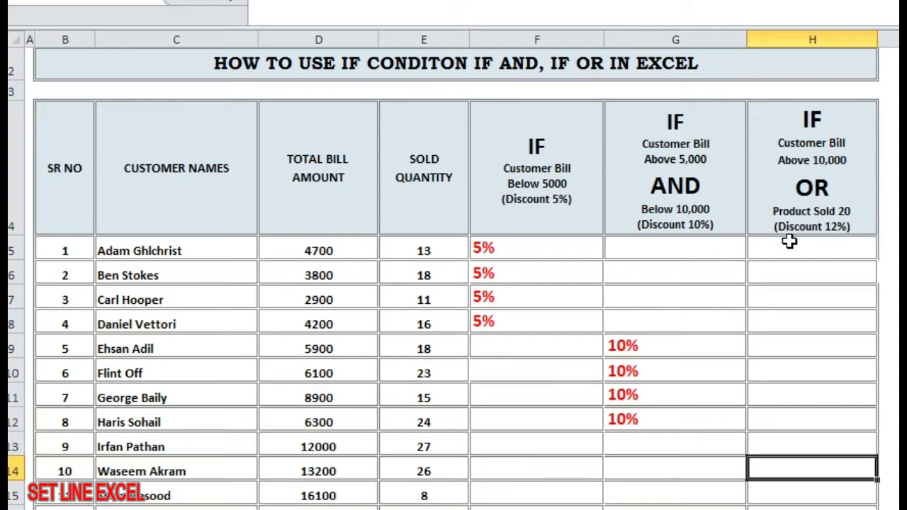
{"action": "key", "text": "alt+Tab"}
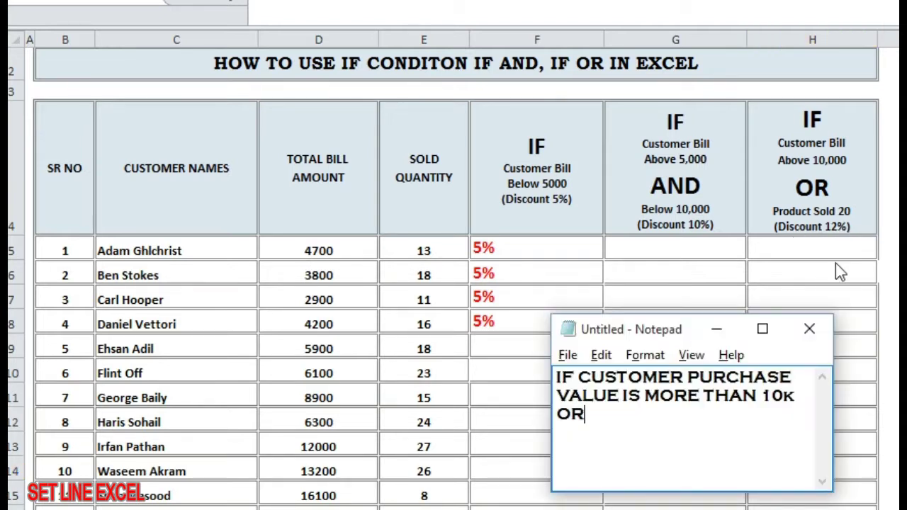
{"action": "type", "text": "SOLD QTY"}
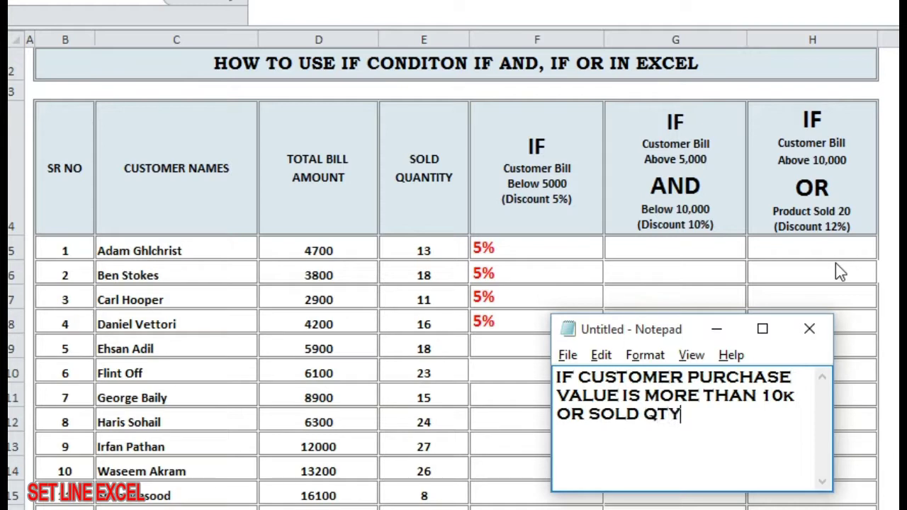
{"action": "type", "text": " IS MORE THAN"}
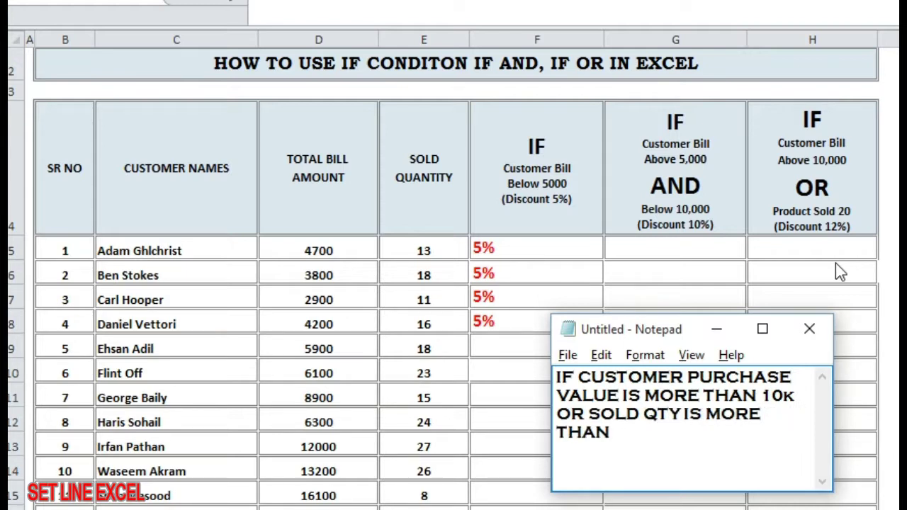
{"action": "type", "text": " 20 PCS THERE WILL BE"}
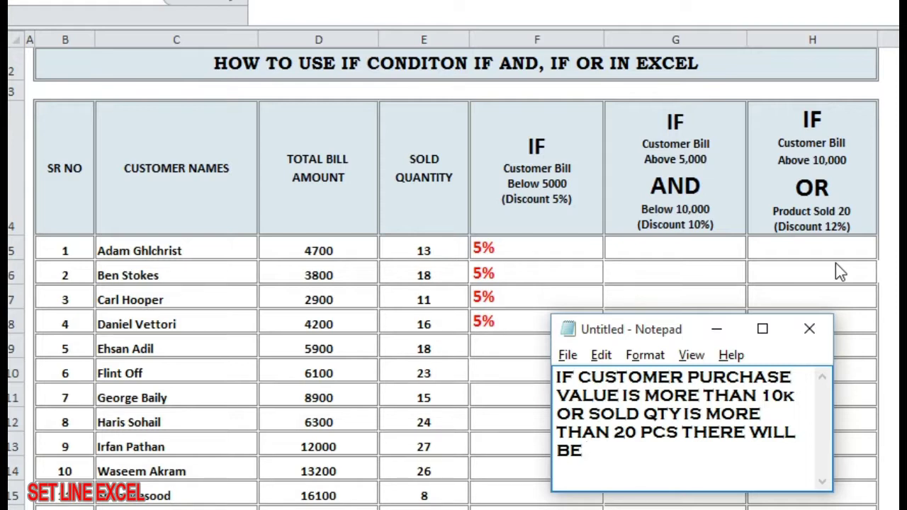
{"action": "type", "text": "12% DI"}
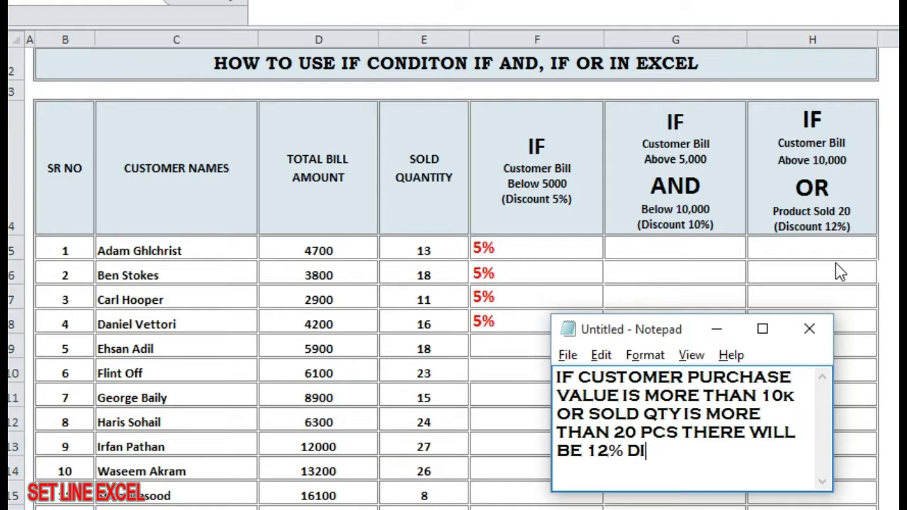
{"action": "type", "text": "SCOUNT."}
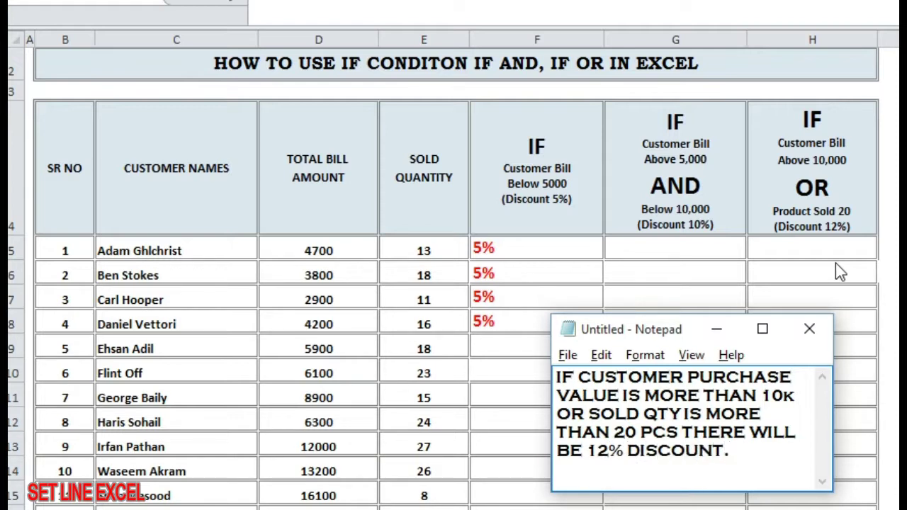
Step: Replace the note with "OR MEANS ANY CRITERIA HAS TO MEET TO ALLOW THAT PARTY 12% DISCOUNT"
{"action": "key", "text": "ctrl+a"}
{"action": "type", "text": "OR MEANS A"}
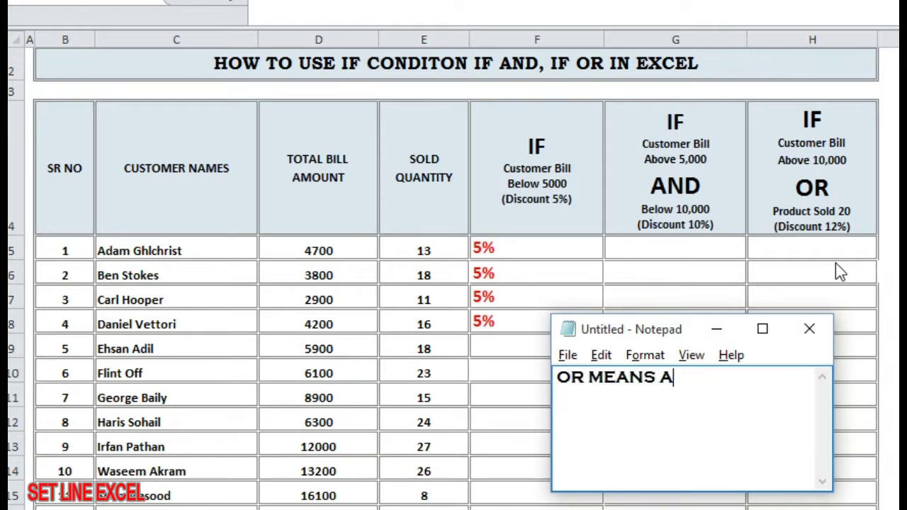
{"action": "type", "text": "NY CRITERIA HAS T"}
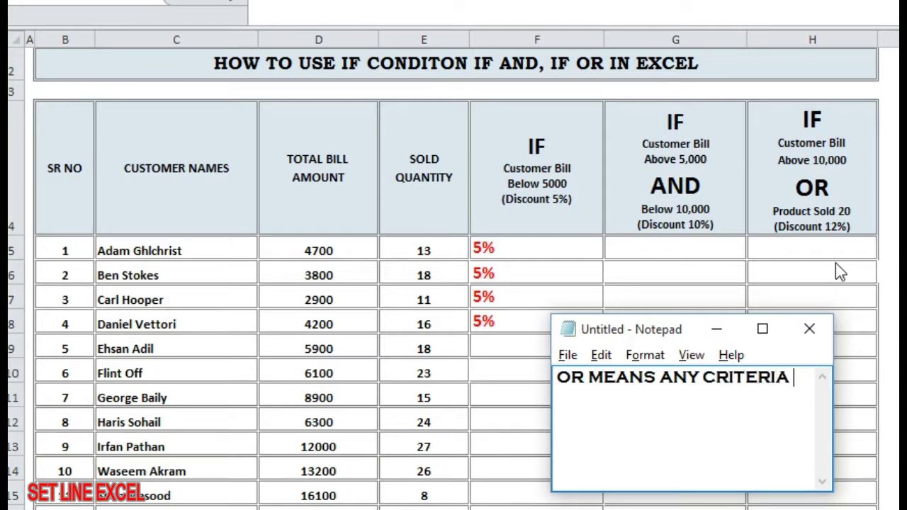
{"action": "type", "text": "O MEET TO ALLOW THAT PARTY 12% DI"}
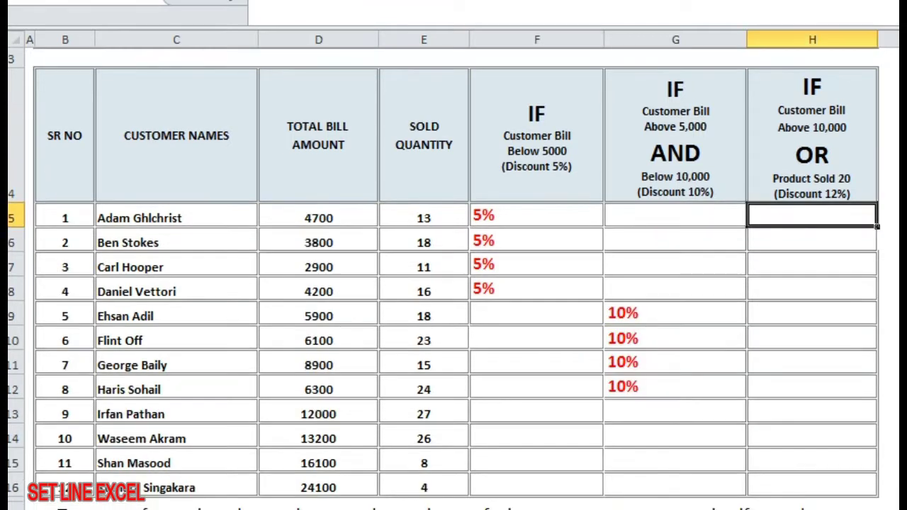
Step: In Excel, enter an IF formula in H5 that tests 10000<D5 and returns "12%" when true and a blank otherwise
{"action": "type", "text": "="}
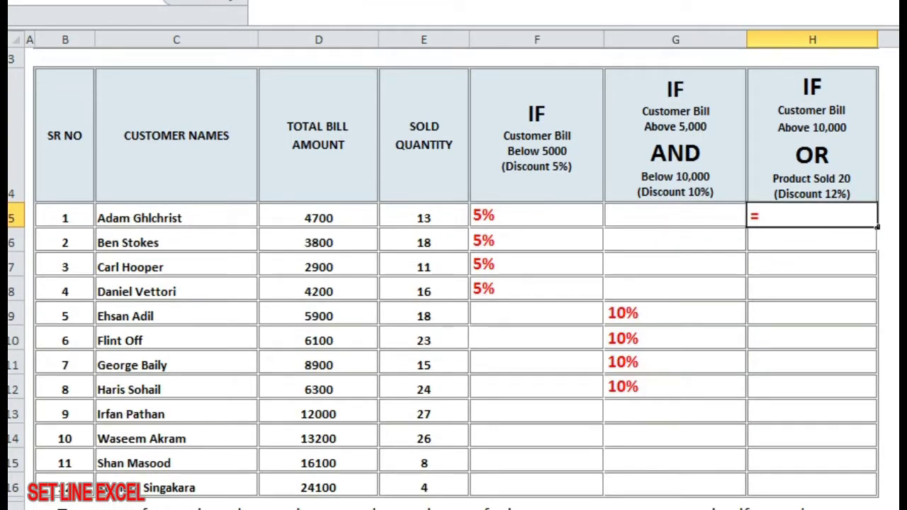
{"action": "type", "text": "IF"}
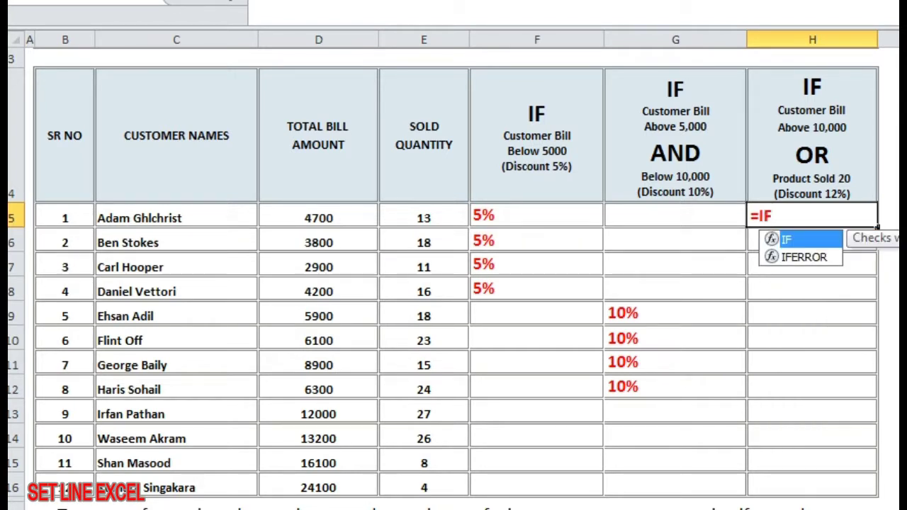
{"action": "type", "text": "("}
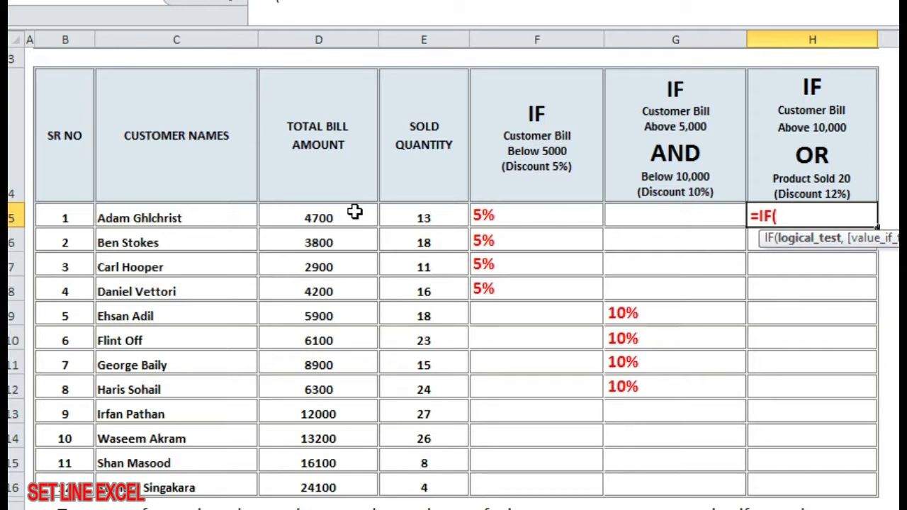
{"action": "type", "text": "10000"}
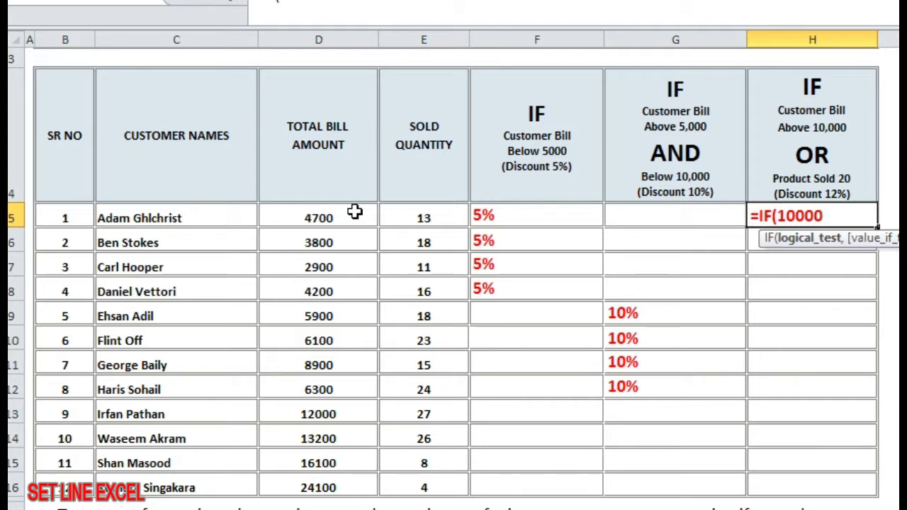
{"action": "type", "text": "<"}
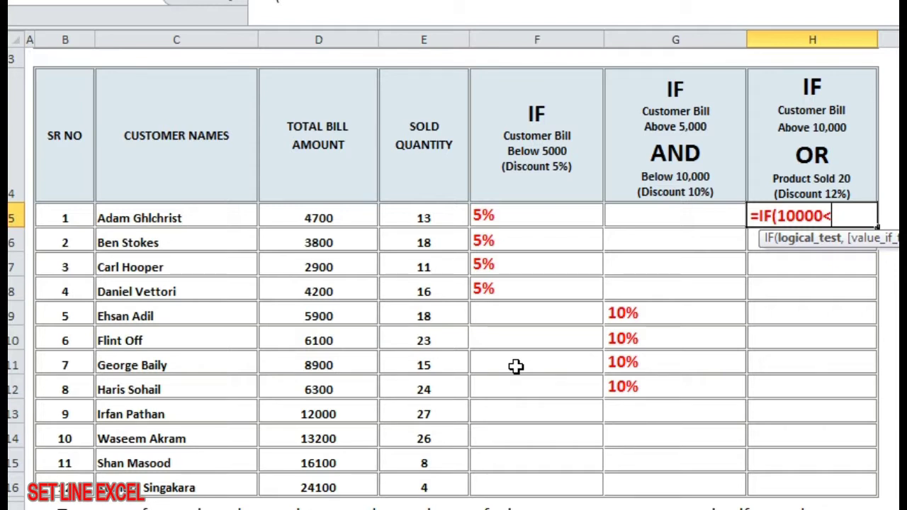
{"action": "left_click", "coordinate": [354, 217]}
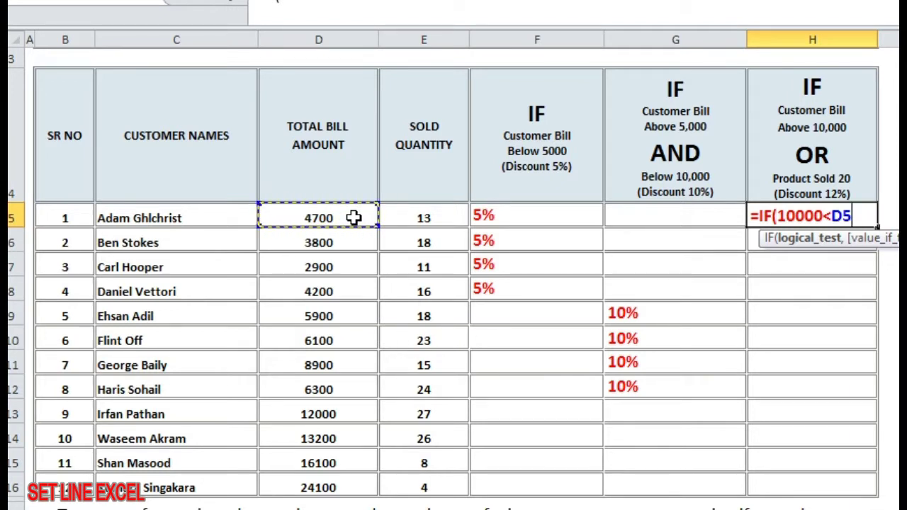
{"action": "type", "text": ","}
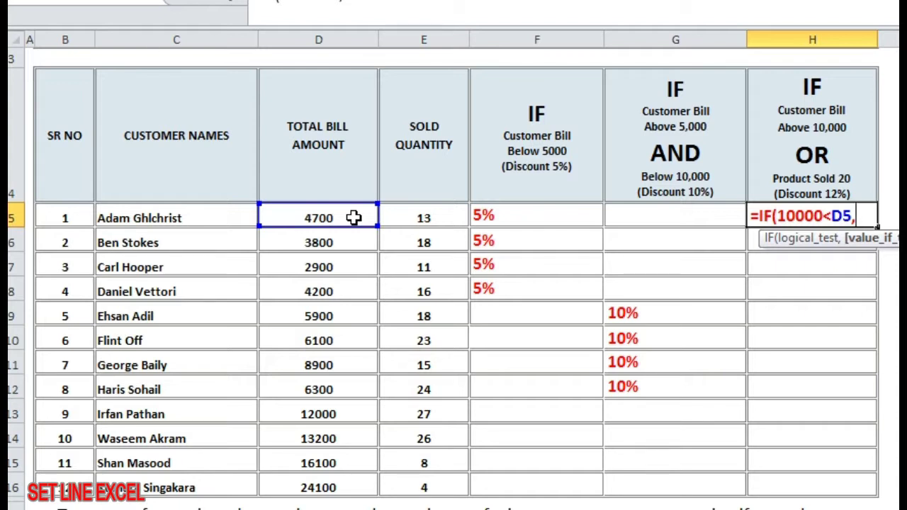
{"action": "type", "text": "\"12%"}
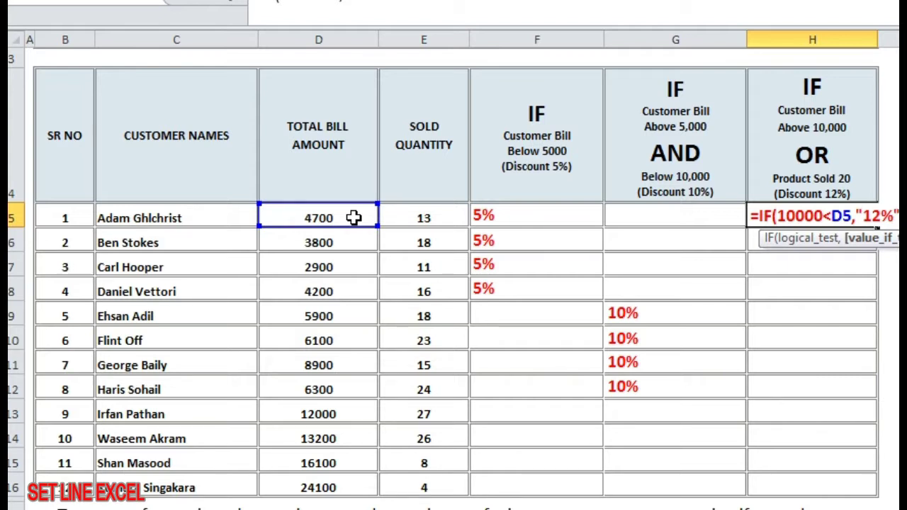
{"action": "type", "text": ","}
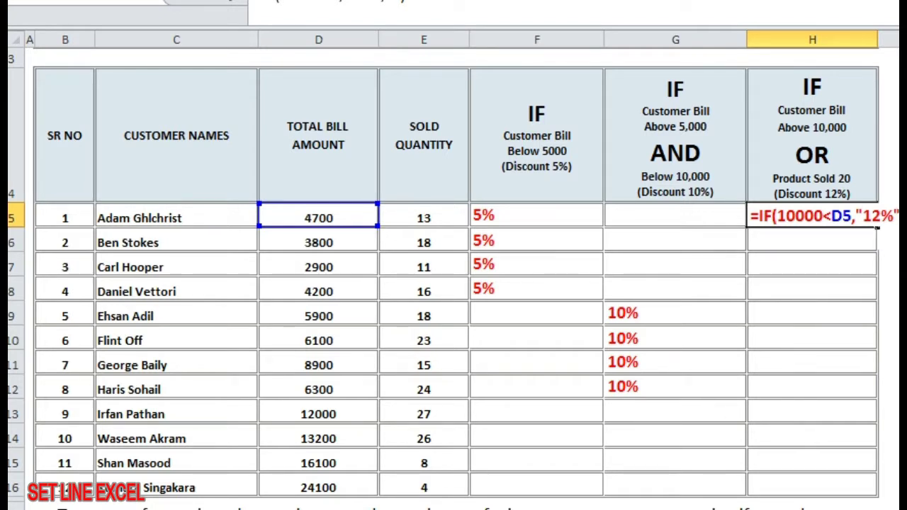
{"action": "key", "text": "Return"}
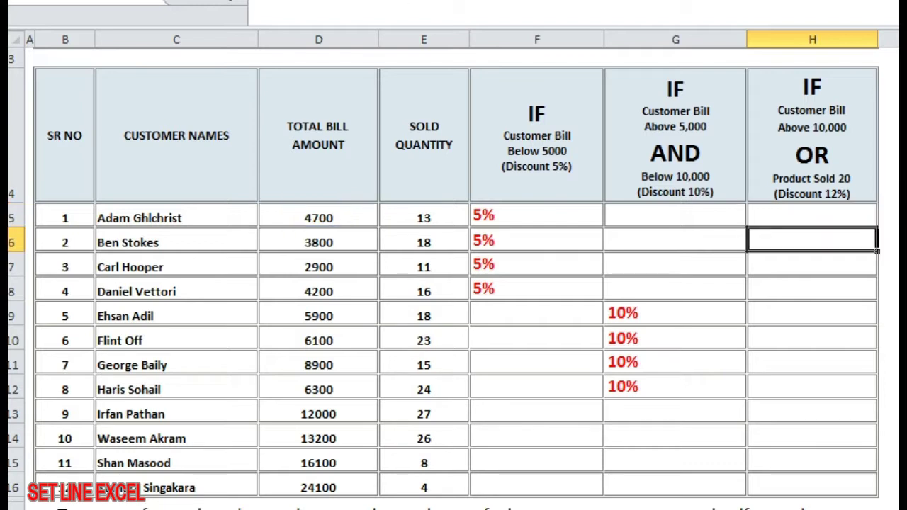
Step: Fill the H5 formula down column H through the last customer row, row 16, and reselect H5
{"action": "left_click", "coordinate": [829, 213]}
{"action": "left_click_drag", "start_coordinate": [877, 226], "coordinate": [855, 492]}
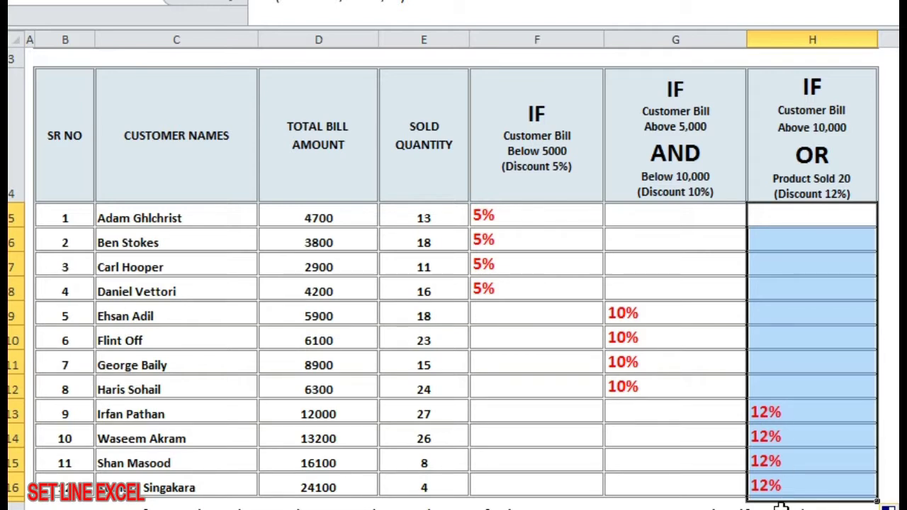
{"action": "left_click", "coordinate": [783, 413]}
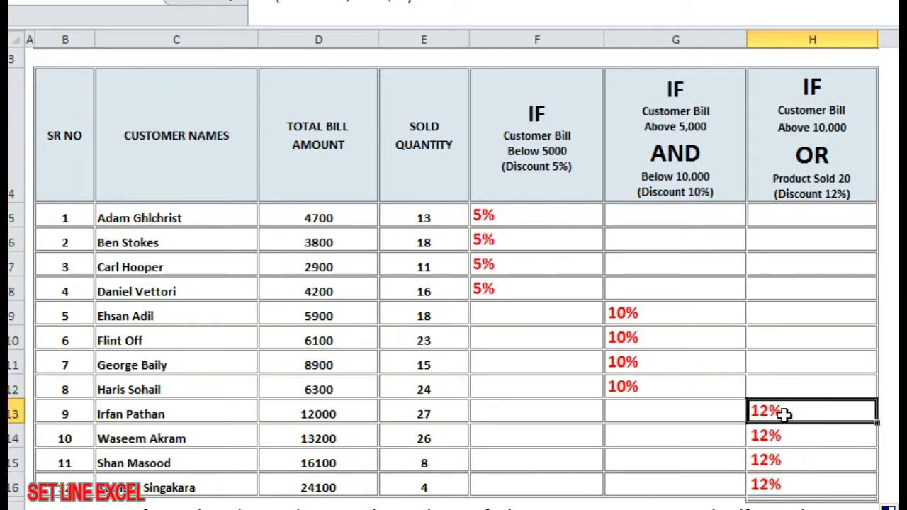
{"action": "left_click", "coordinate": [788, 210]}
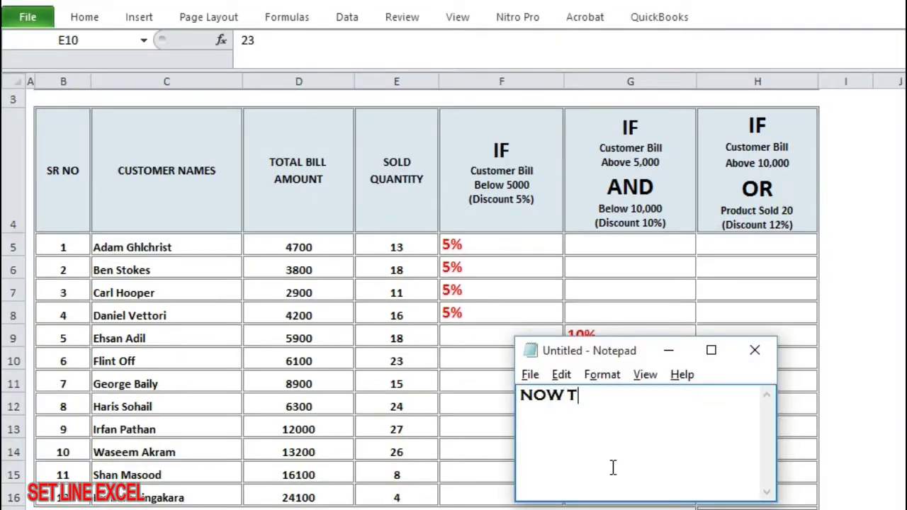
Step: Write the note "NOW CAN SEE ALREADY THIS FUNCTION WAS SHOWING ONLY THE DISCOUNT VALUE FOR THOSE CELLS WHICH WERE FULL FILLING CRITERIA OF MORE THAN 10K SALES."
{"action": "key", "text": "BackSpace"}
{"action": "type", "text": "CAN SEE ALREADY "}
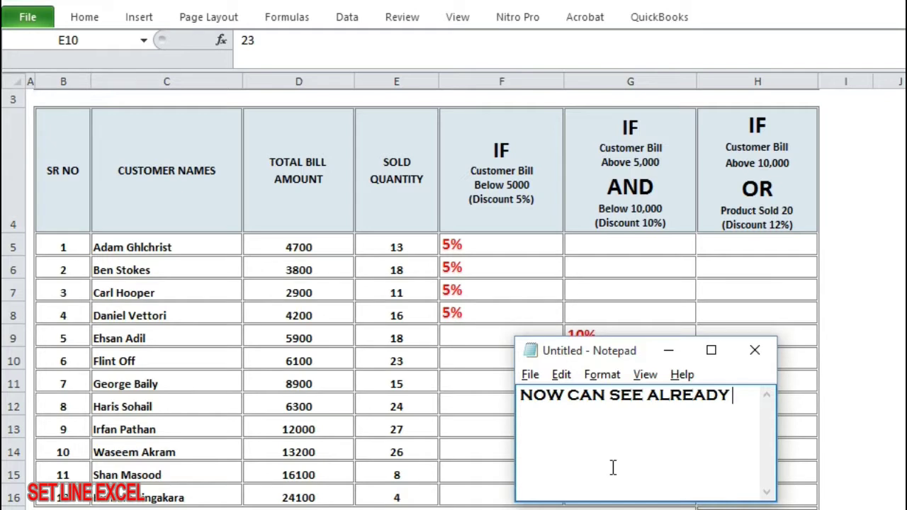
{"action": "type", "text": "THIS FUNCTION WAS SH"}
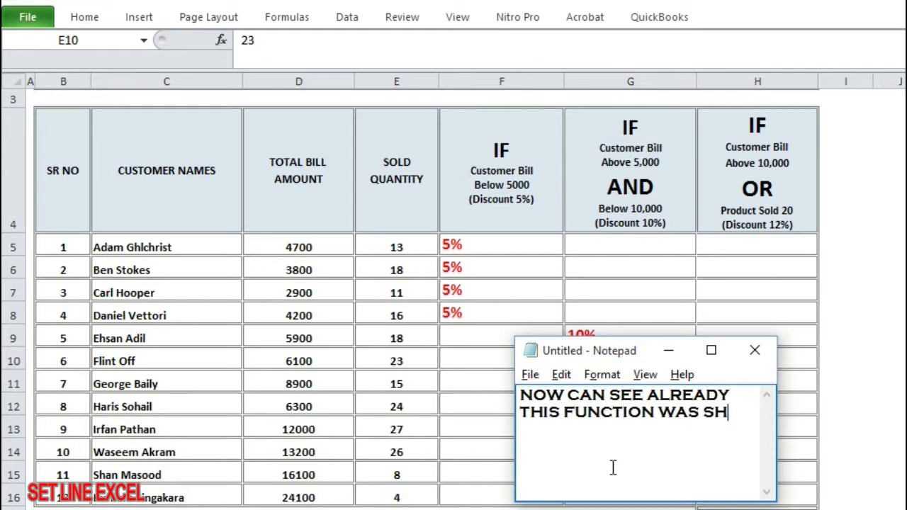
{"action": "type", "text": "OWING ONLY TH"}
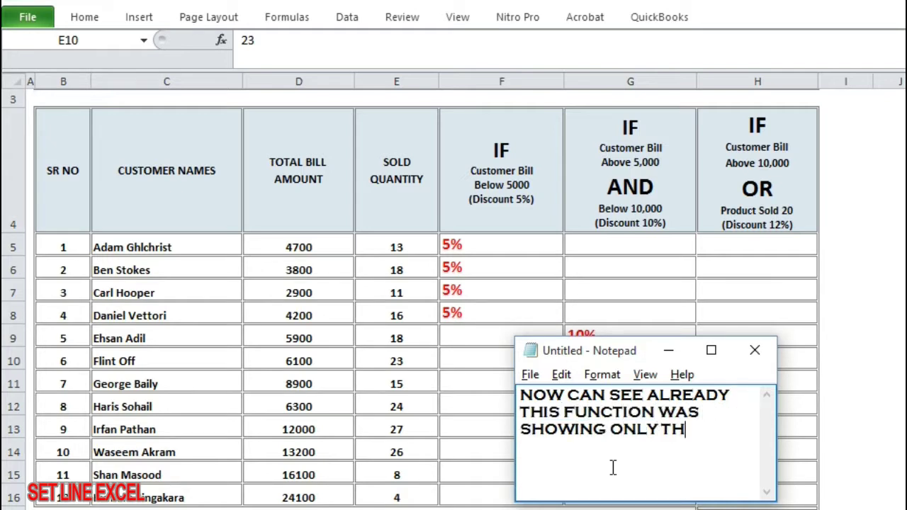
{"action": "type", "text": "E DISCOUNT VA"}
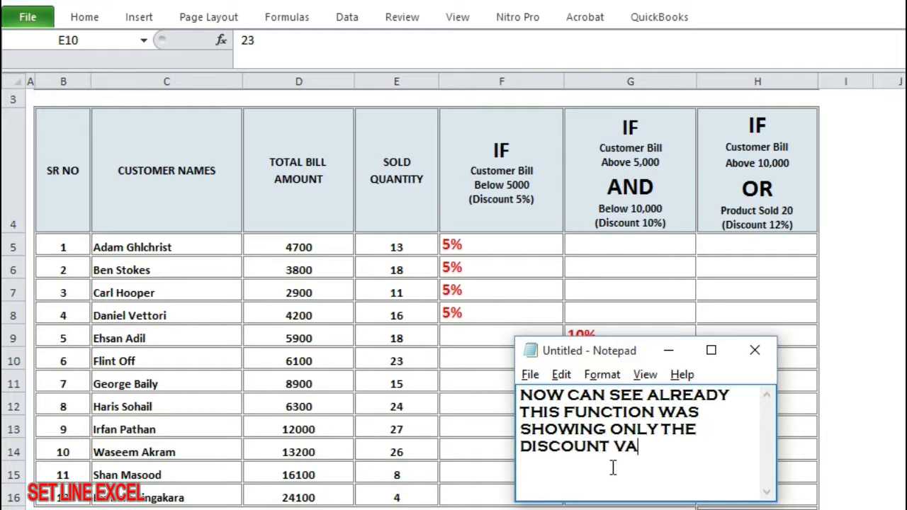
{"action": "type", "text": "LUE FOR THOSE C"}
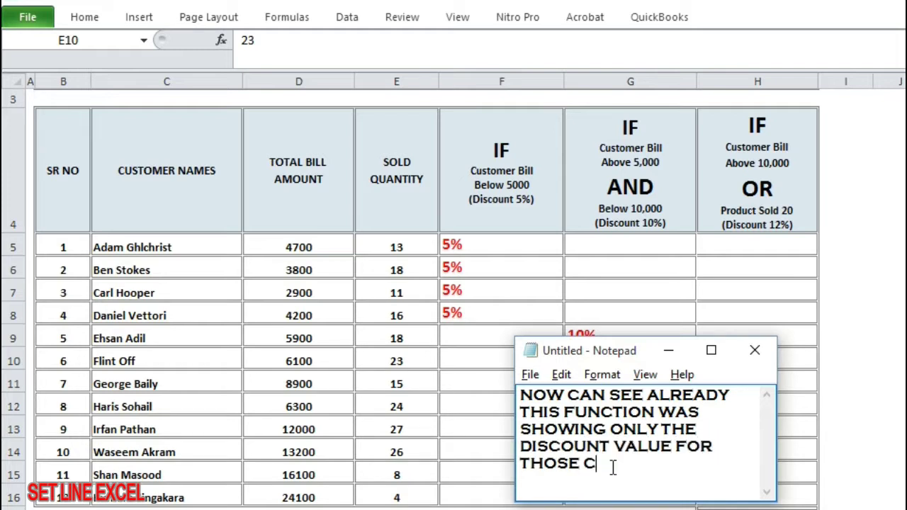
{"action": "type", "text": "ELLS WHICH WERE F"}
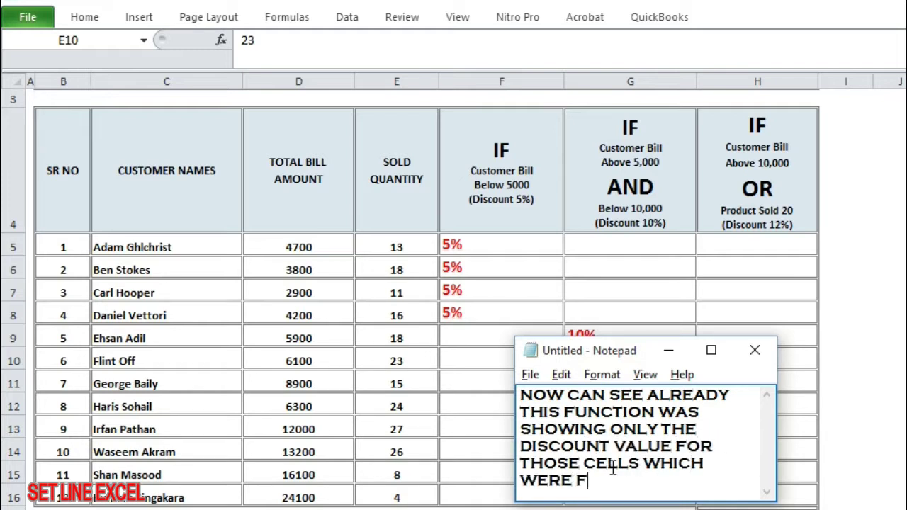
{"action": "type", "text": "ULL FILLING CRI"}
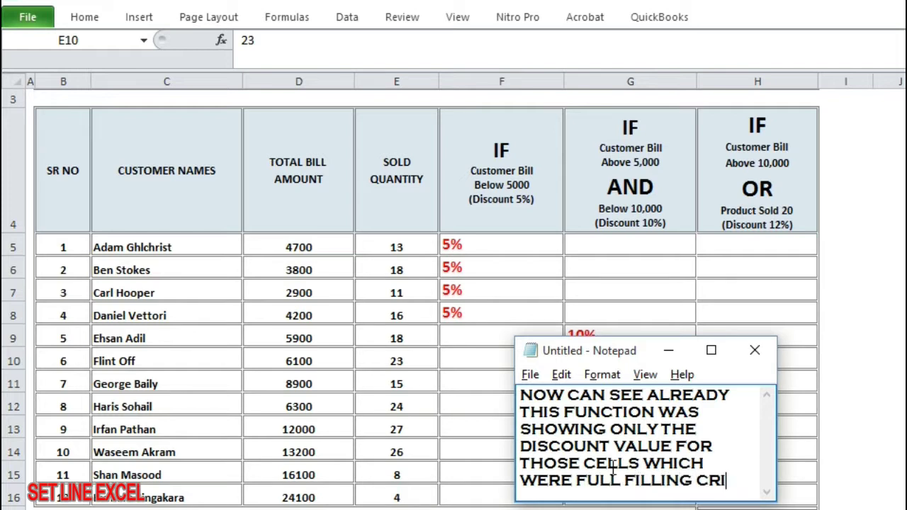
{"action": "type", "text": "TERIA OF"}
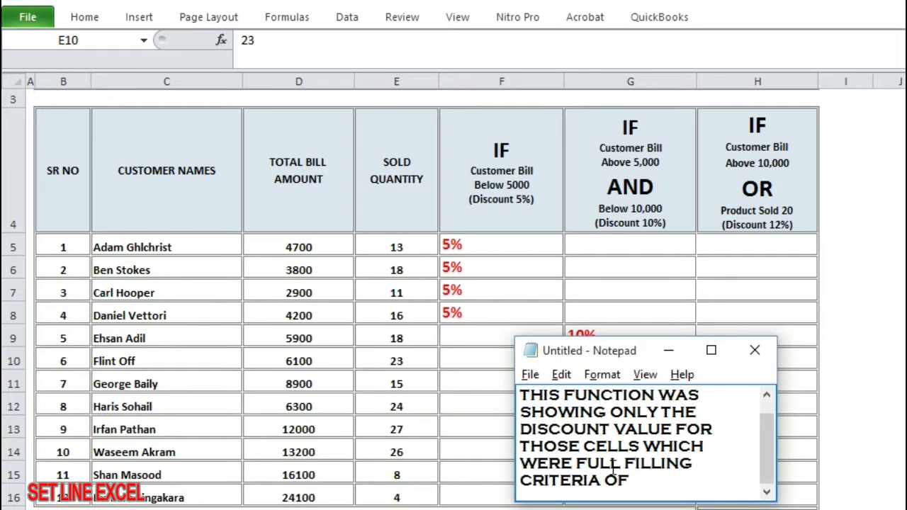
{"action": "type", "text": " MORE THAN 10"}
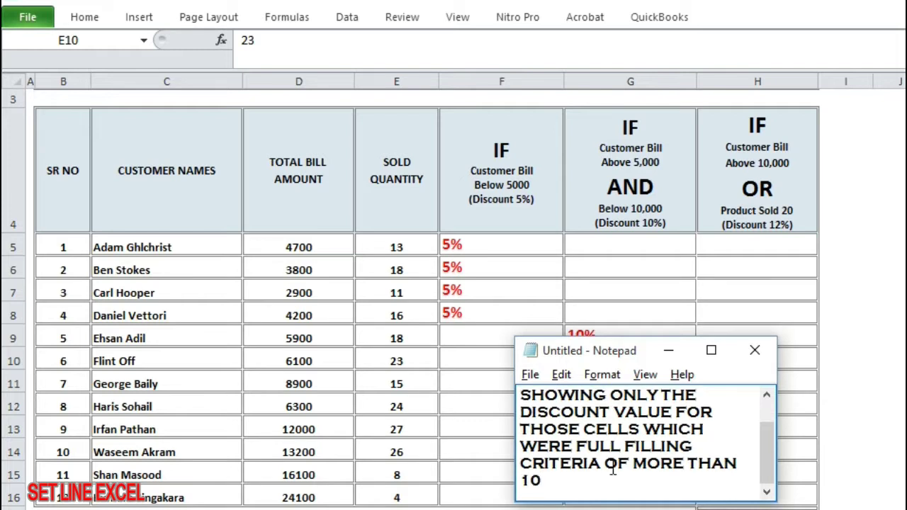
{"action": "type", "text": "K SALES. NOW A"}
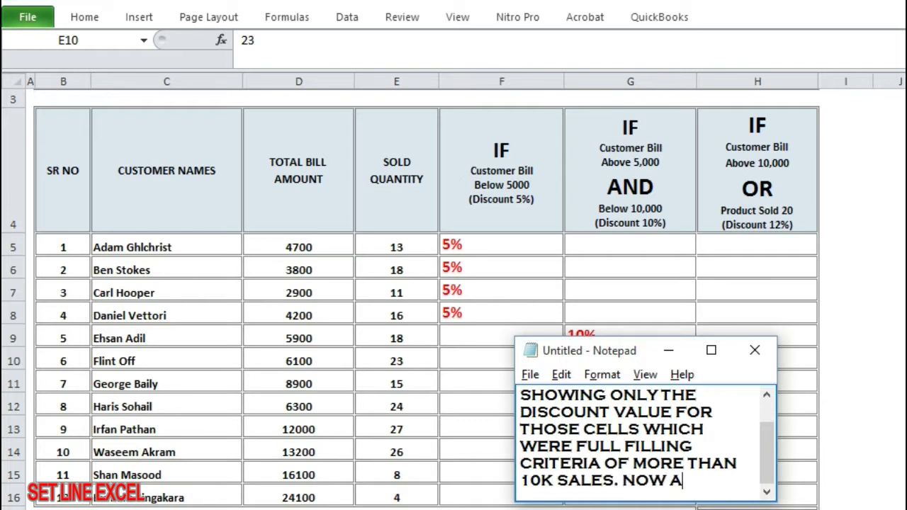
Step: Continue the note with "NOW AFTER ADDITION OF OR FUNCTION FULL FUNCTION IS SHOWING THOSE CELLS WHICH HAVE QTY SOLD MORE THAN 20 PCS."
{"action": "type", "text": "FTER ADDITION OF "}
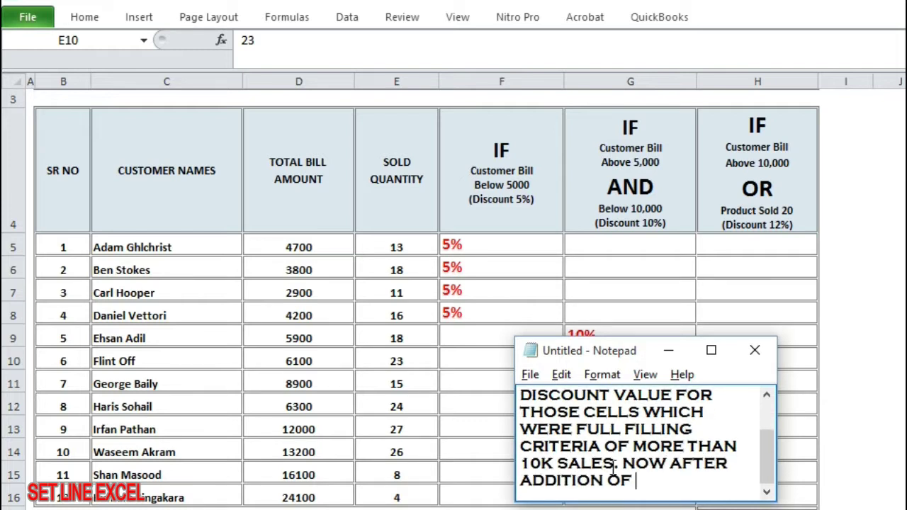
{"action": "type", "text": "OR FUNCTION"}
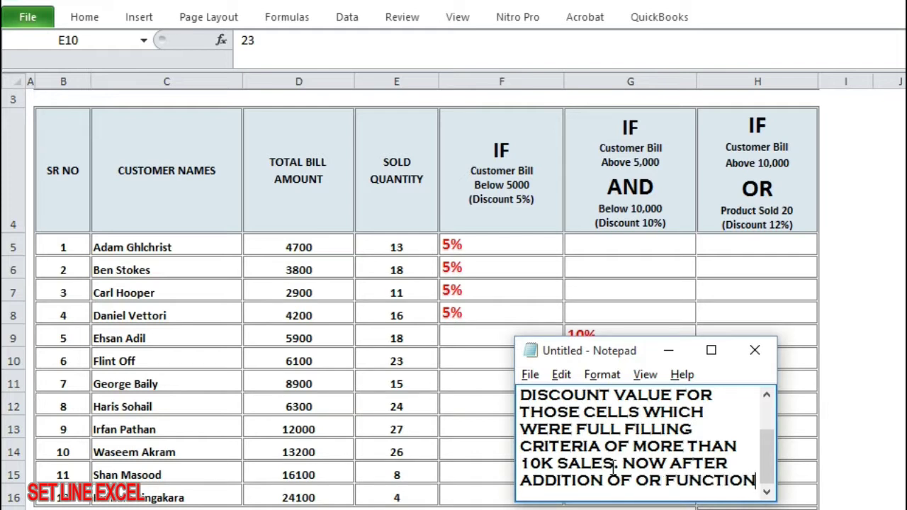
{"action": "type", "text": " FULL FU"}
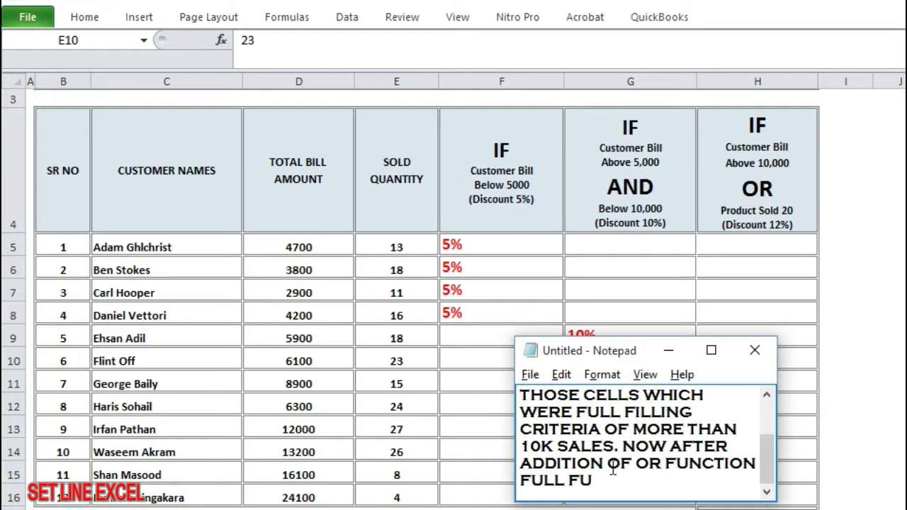
{"action": "type", "text": "NCTION IS SHOWING "}
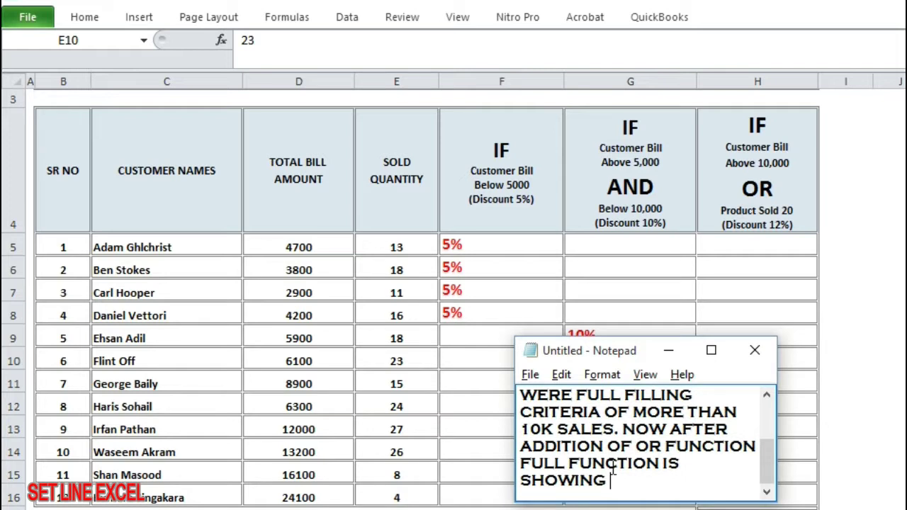
{"action": "type", "text": "THOSE CELL"}
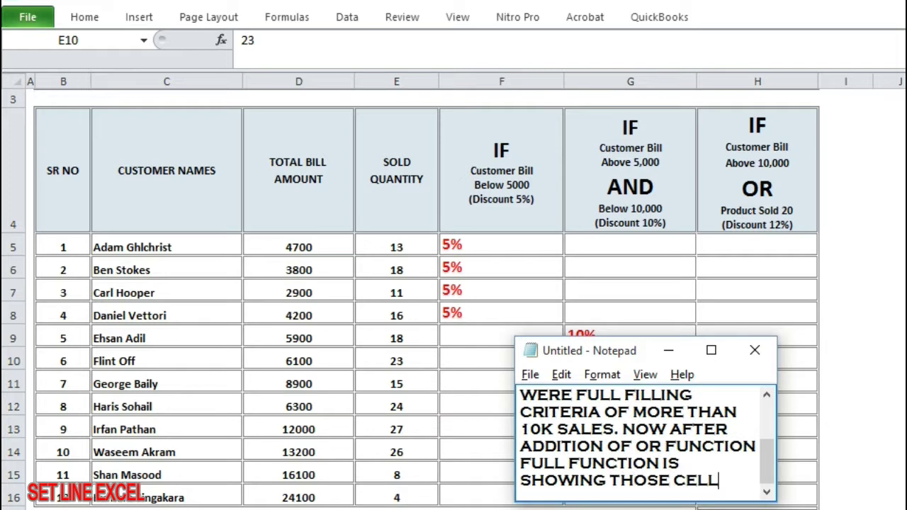
{"action": "type", "text": "S WHICH AREE"}
{"action": "key", "text": "BackSpace"}
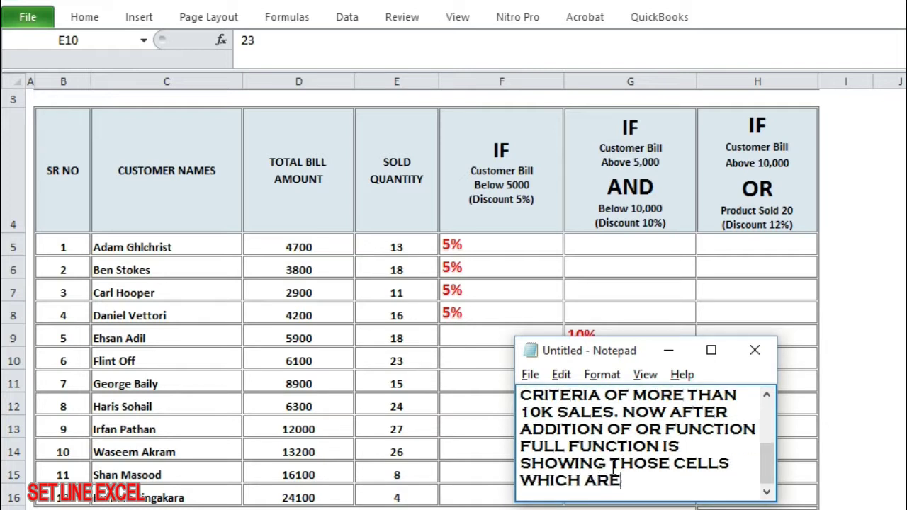
{"action": "key", "text": "BackSpace"}
{"action": "key", "text": "BackSpace"}
{"action": "key", "text": "BackSpace"}
{"action": "type", "text": "HA"}
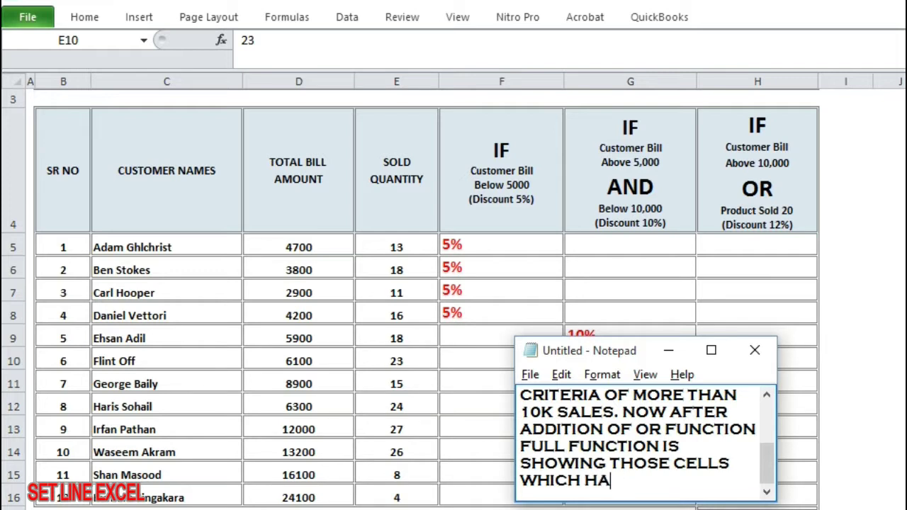
{"action": "type", "text": "VE QTY SOLD MORE THAN"}
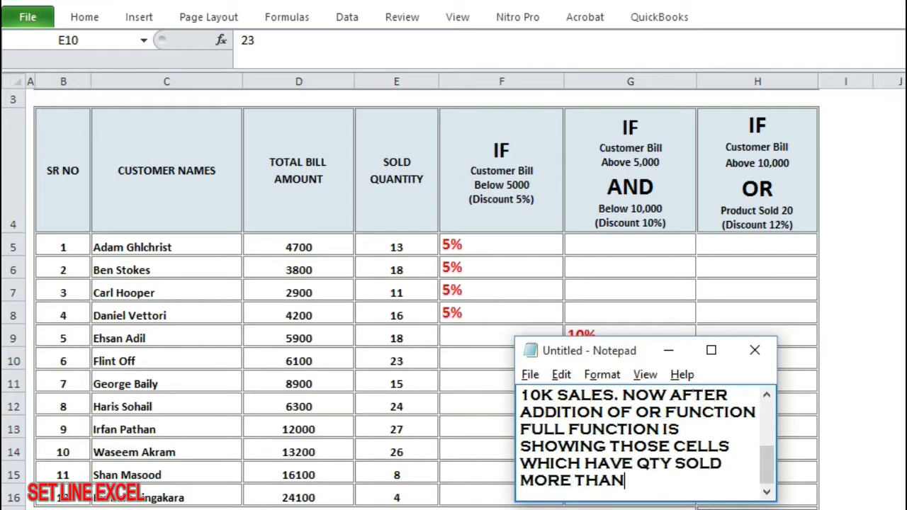
{"action": "type", "text": " 20 PCS."}
{"action": "key", "text": "alt"}
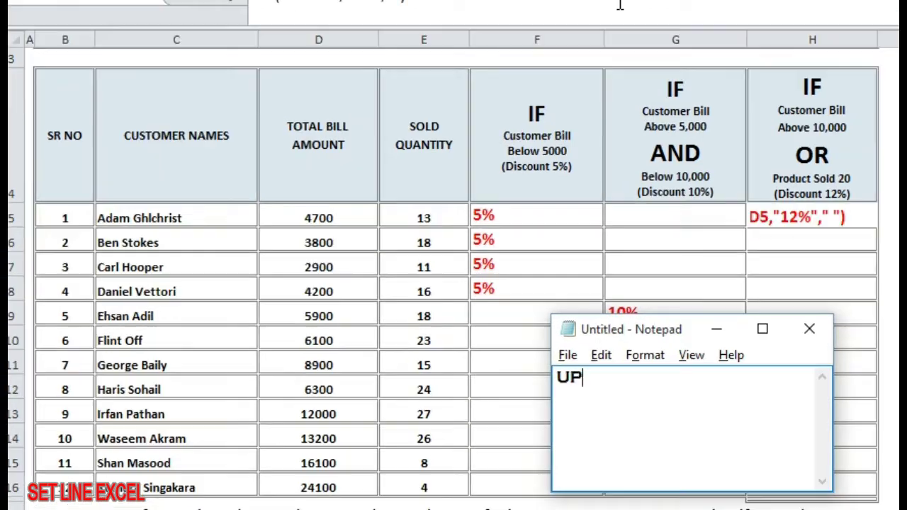
Step: Write the note "UP TO HERE I HAVE USED SAME IF CONDITION FORMULA THAT IF D CELL VALUE IS MORE THAN 10k THERE WILL BE 12% DISCOUNT"
{"action": "type", "text": "TO HERE I HAVE USED S"}
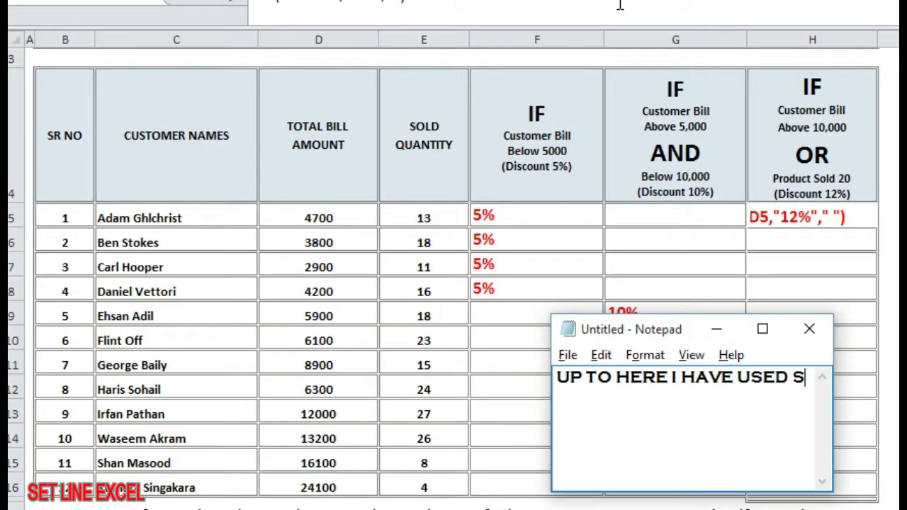
{"action": "type", "text": "AME IF CONDITION FORMU"}
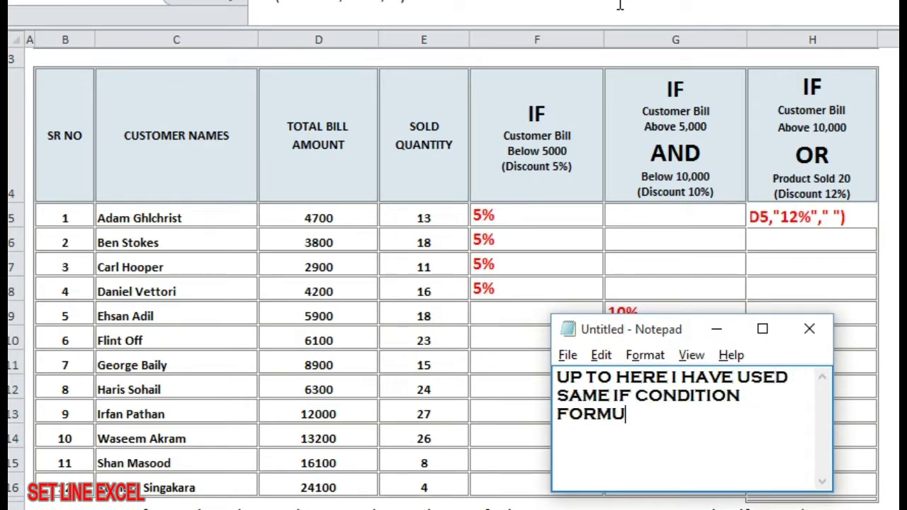
{"action": "type", "text": "LA THAT IF D"}
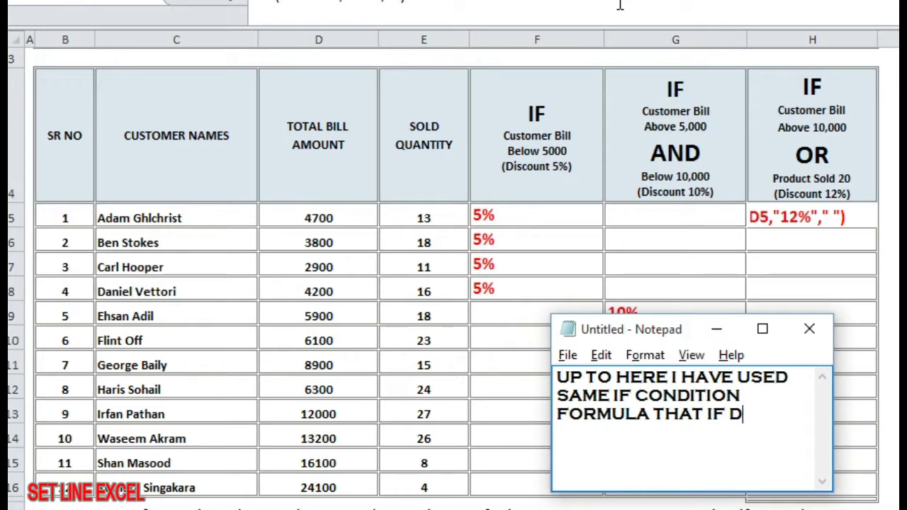
{"action": "type", "text": " CELL VALUE IS MORE THAN 10k THERE WILL BE "}
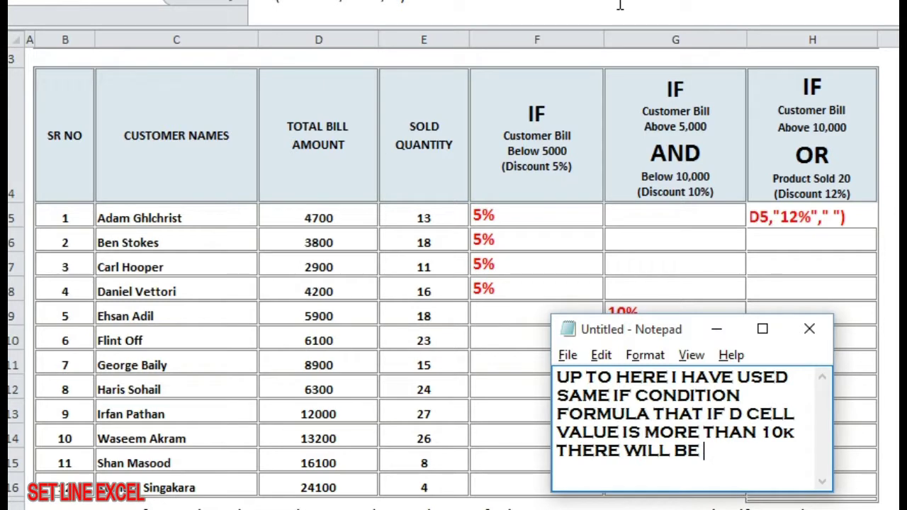
{"action": "type", "text": "12% DISCOU"}
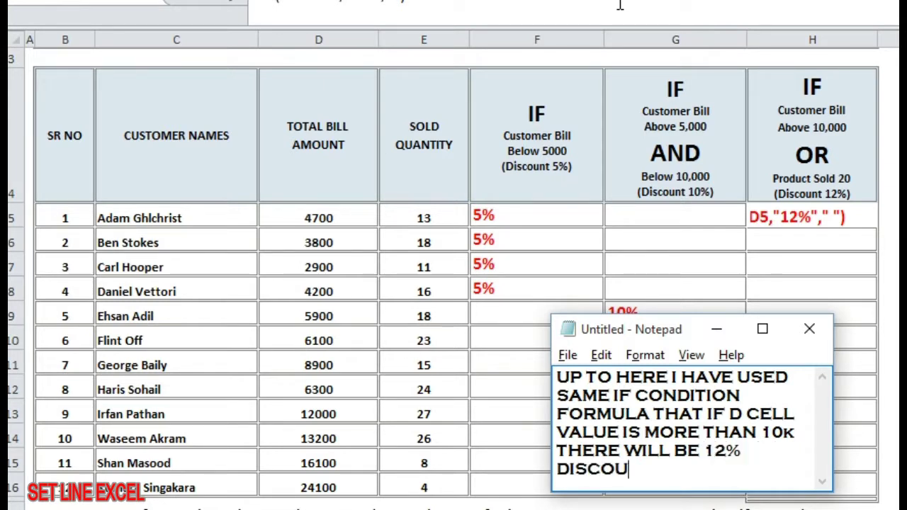
Step: Add to the note "BUT WE HAVE ONE MORE CRITERIA THAT IF QTY SOLD IS MORE THAN 20 PCS, ALSO ALLOW 12% DISCOUNT,"
{"action": "type", "text": "NT, BUT WE HAVE ONE MOR"}
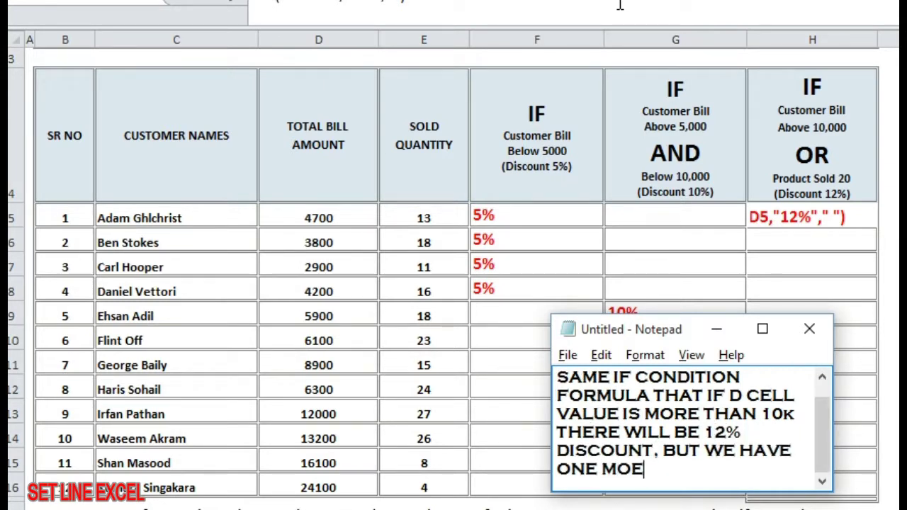
{"action": "type", "text": "E CRITERIA THAT IF QTY SOLD IS MORE"}
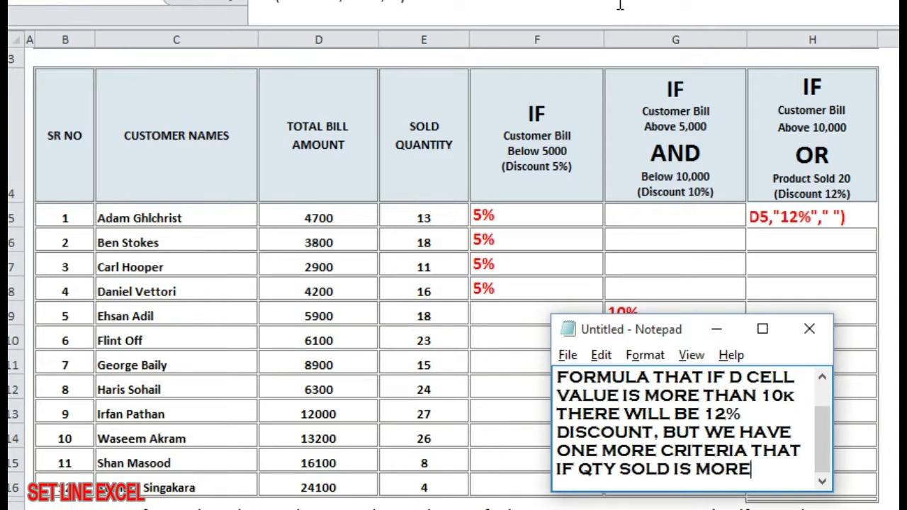
{"action": "type", "text": " THAN 20 PCS, ALSO ALLOW 12"}
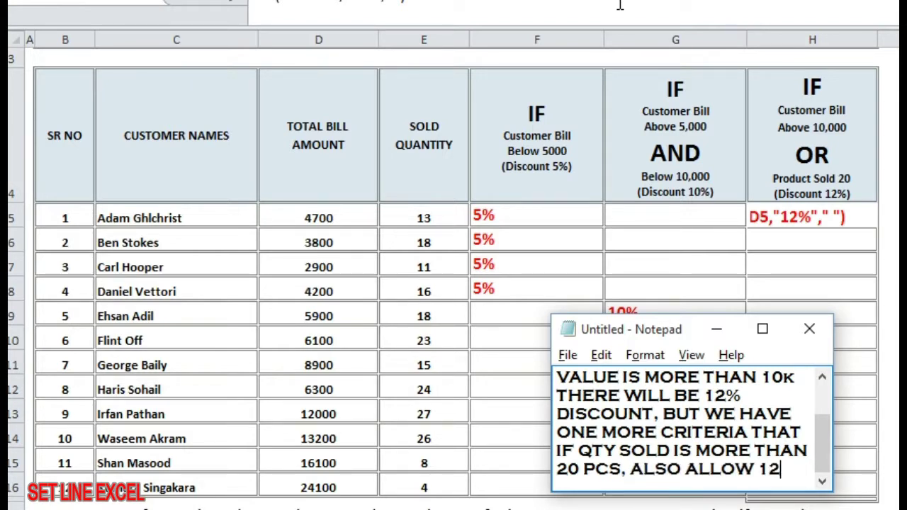
{"action": "type", "text": "% DISCOUNT,"}
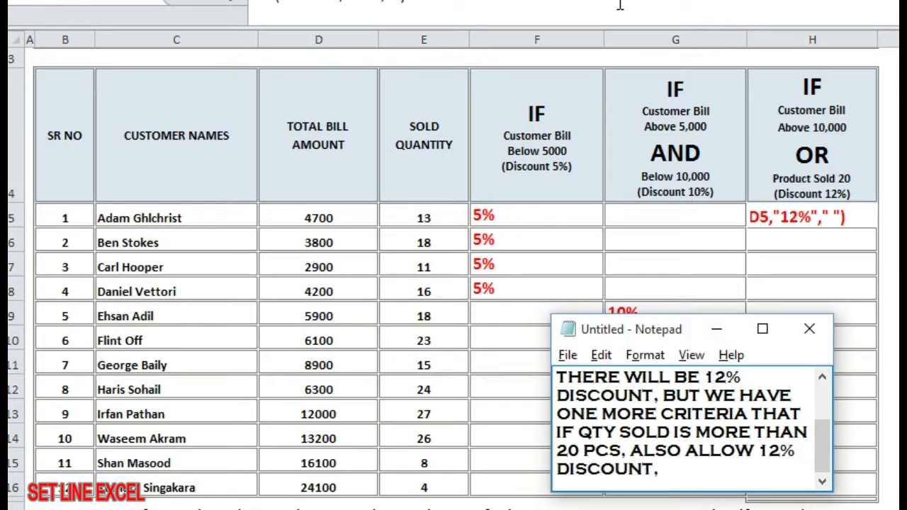
Step: Replace the note with "SO FOR THIS CRITERIA ADD OR FUNCTION WITH THIS IF CONDITION FUNCTION."
{"action": "key", "text": "ctrl+a"}
{"action": "type", "text": "SO FOR THIS CRITERIAL"}
{"action": "key", "text": "BackSpace"}
{"action": "key", "text": "BackSpace"}
{"action": "type", "text": "ADD OR FUNCTION W"}
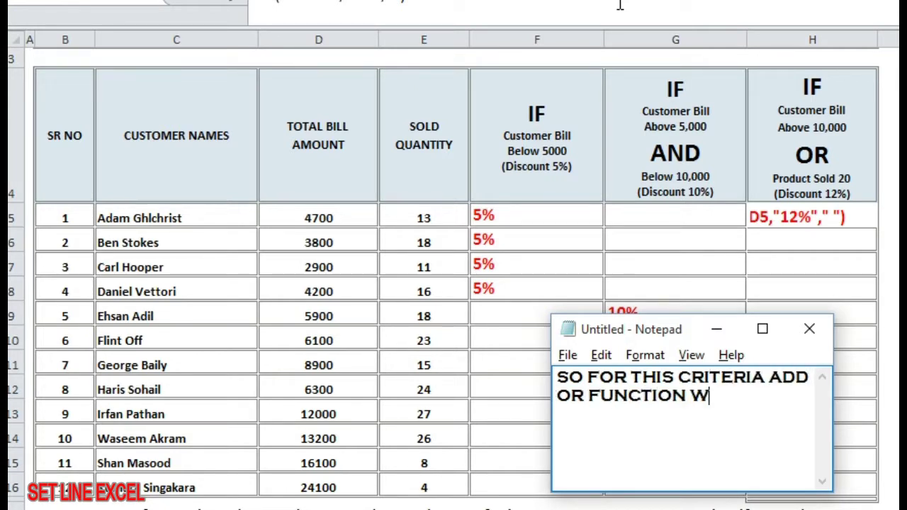
{"action": "type", "text": "ITH THIS IF CONDITION FUNCT"}
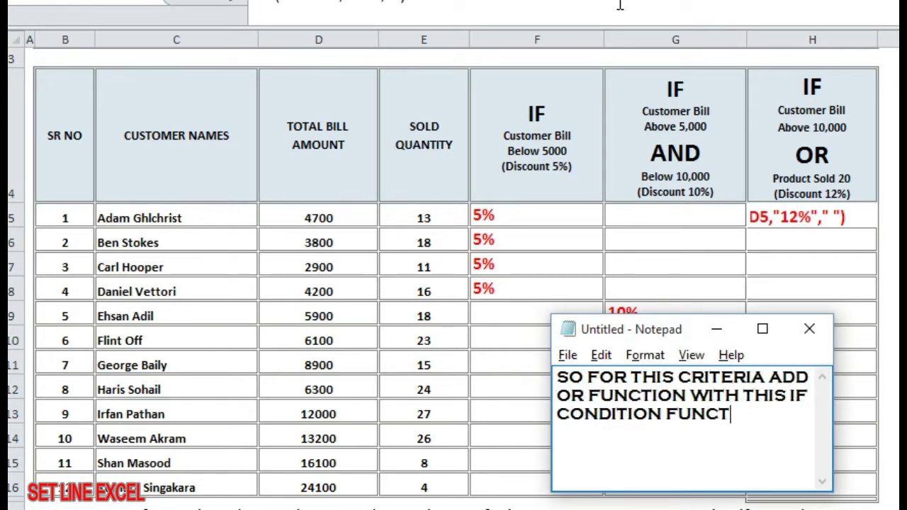
{"action": "type", "text": "ION."}
Step: Insert an OR function around the 10000<D5 test in the H5 formula and start its second condition with 20<
{"action": "left_click", "coordinate": [619, 5]}
{"action": "left_click", "coordinate": [270, 18]}
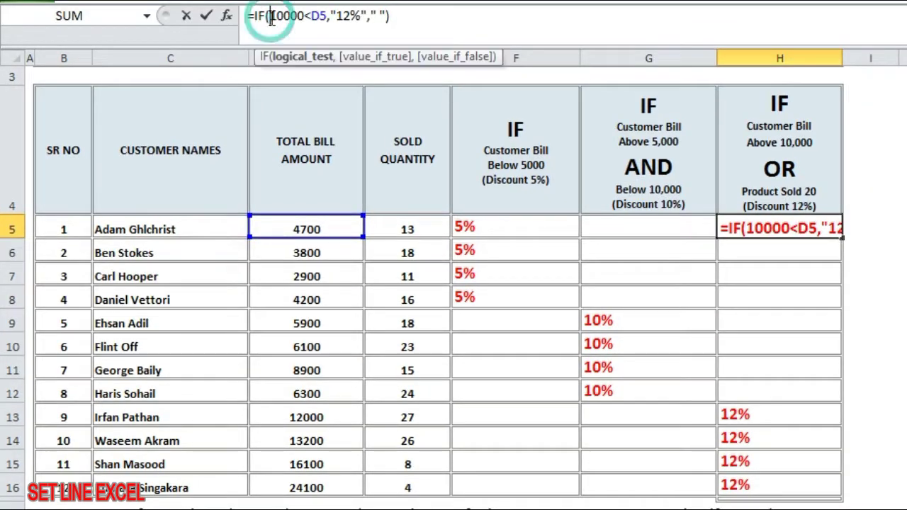
{"action": "type", "text": "OR("}
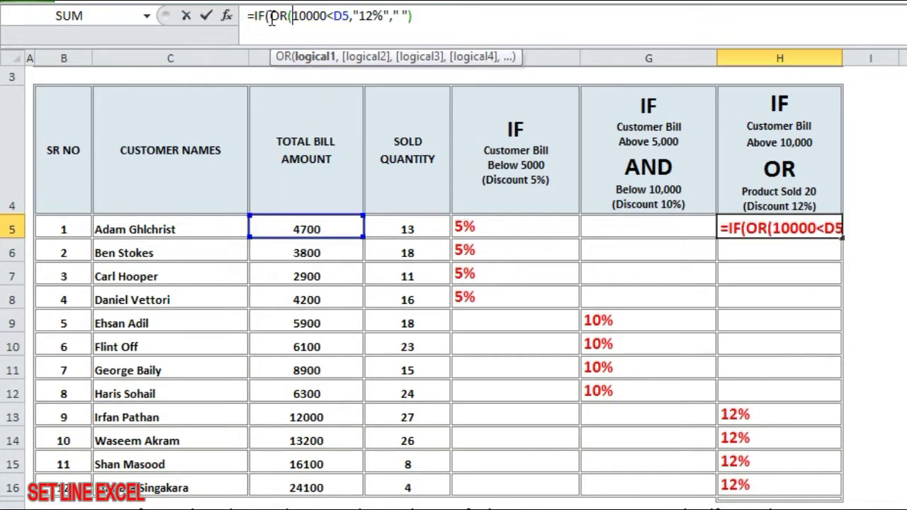
{"action": "left_click", "coordinate": [354, 17]}
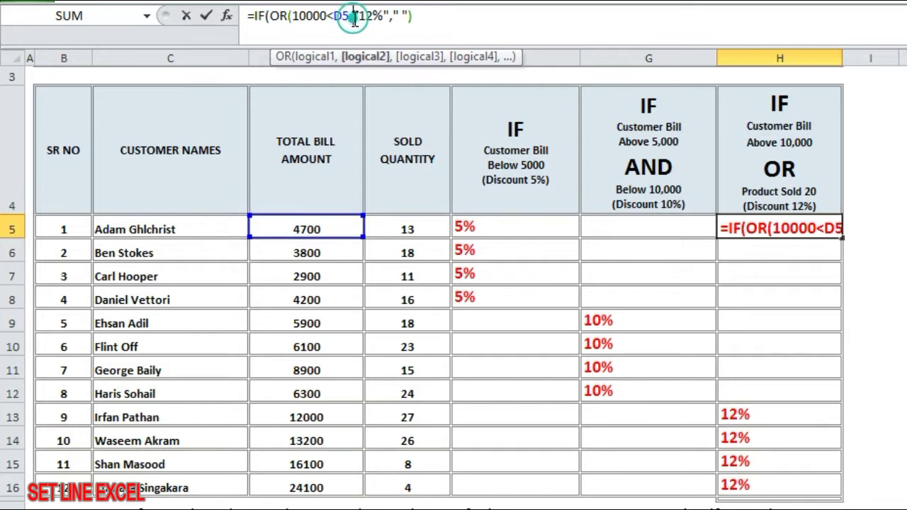
{"action": "type", "text": "20"}
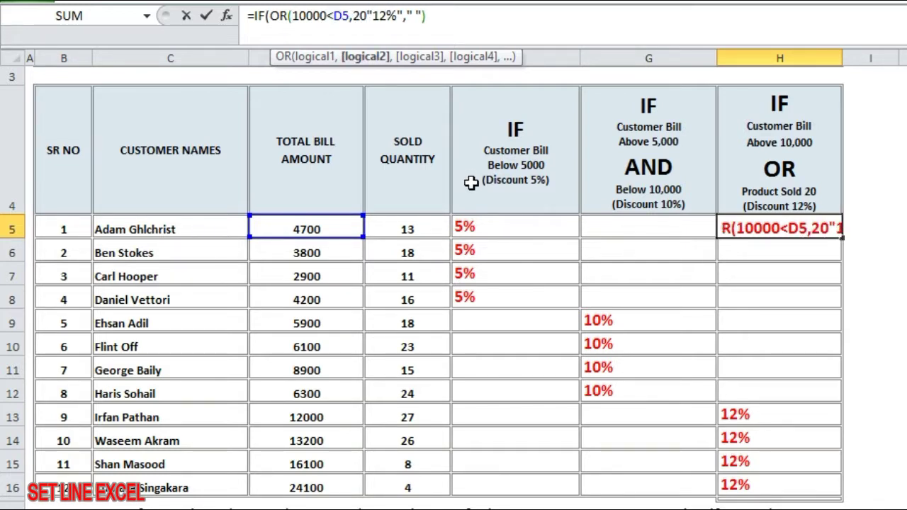
{"action": "type", "text": "<"}
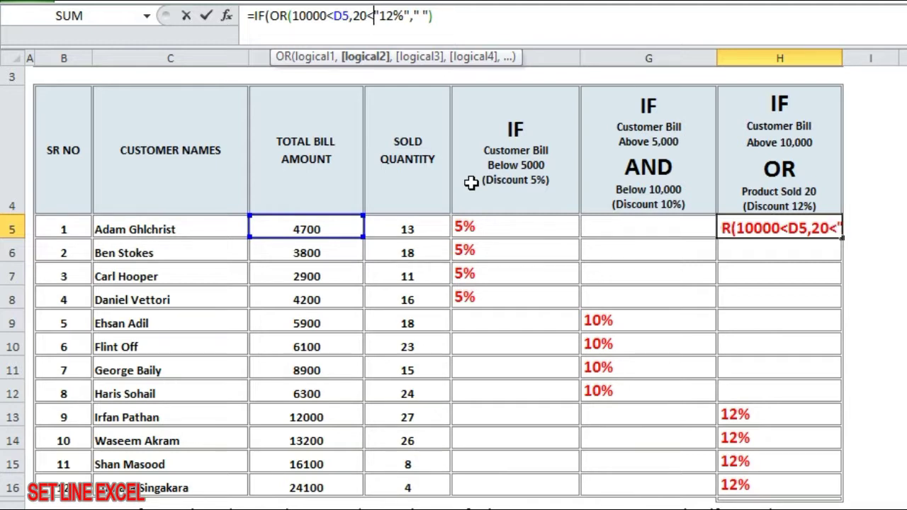
{"action": "type", "text": "20"}
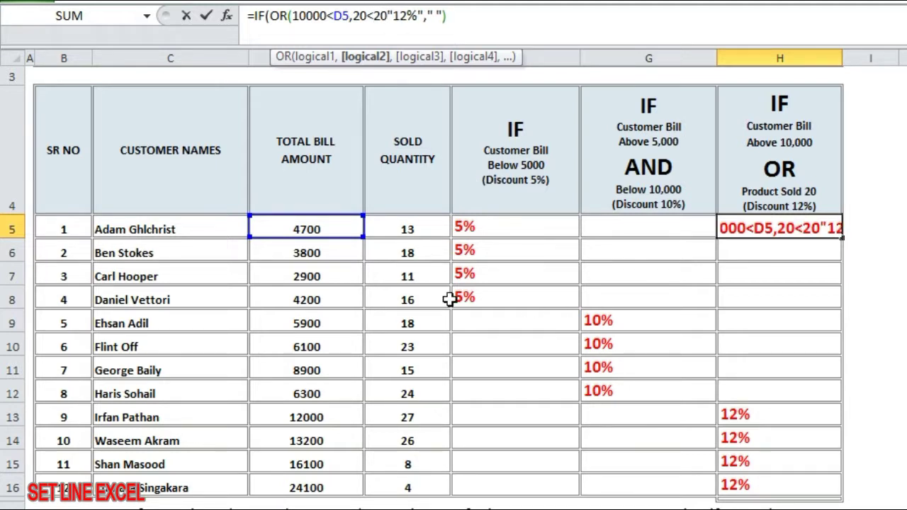
Step: Write the note "OUR 2ND CRITERIA IS IF QTY SOLD IS MORE THAN 20 PCS. SO WE WILL LINK QTY SOLD CELL WITH THIS F"
{"action": "type", "text": "O"}
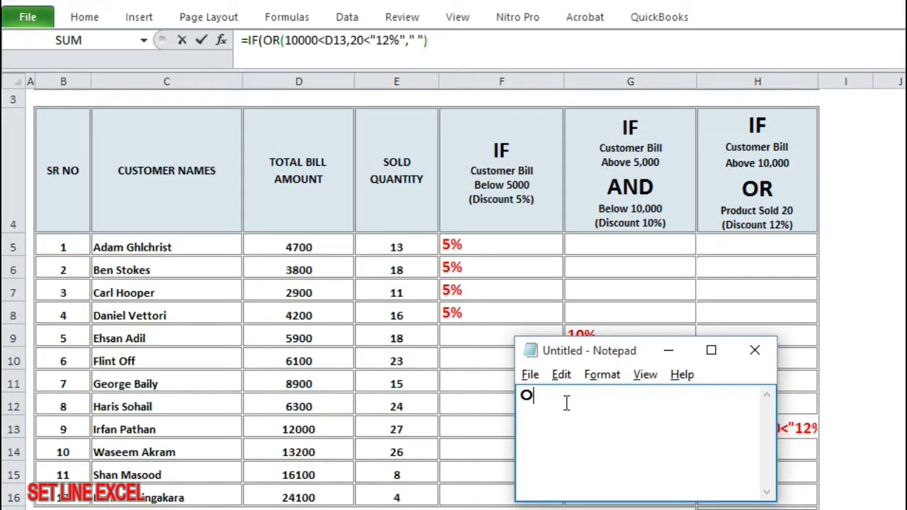
{"action": "type", "text": "UR 2ND "}
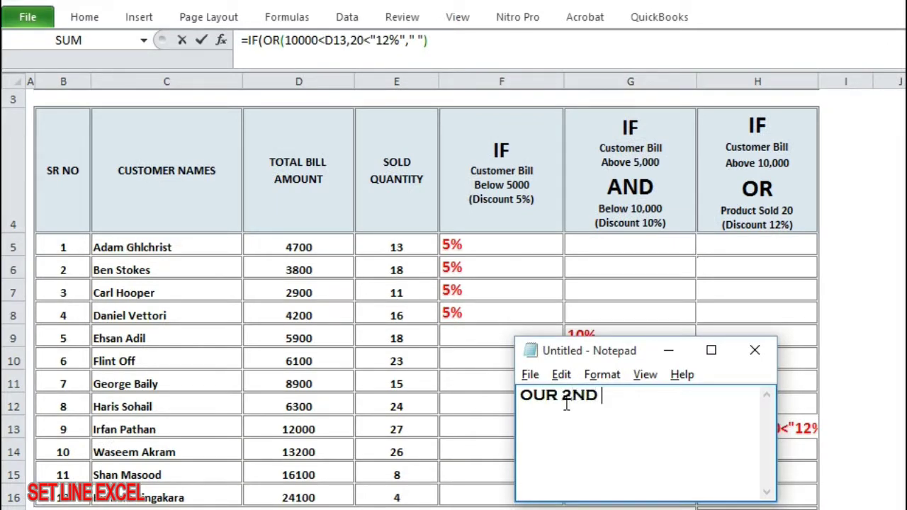
{"action": "type", "text": "CRITERIA IS "}
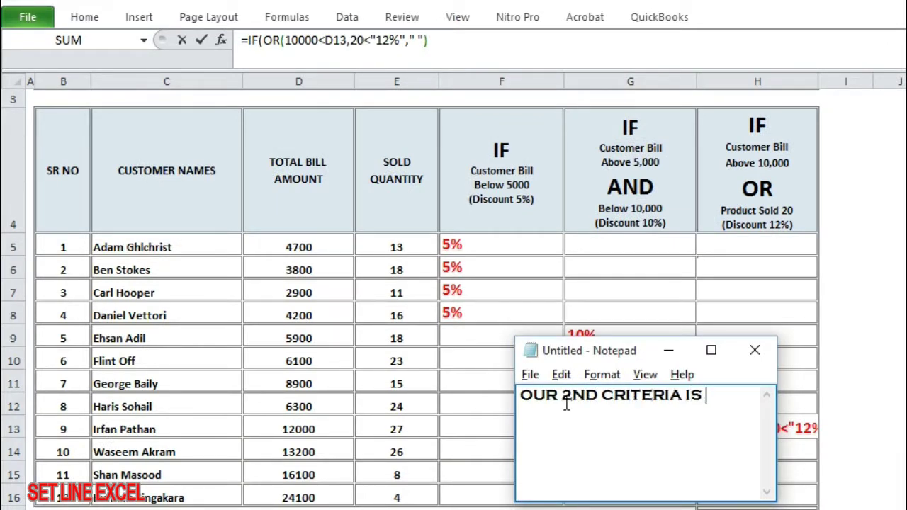
{"action": "type", "text": "IF QTY SOLD IS MORE THAN"}
{"action": "key", "text": "BackSpace"}
{"action": "type", "text": "S MORE THAN "}
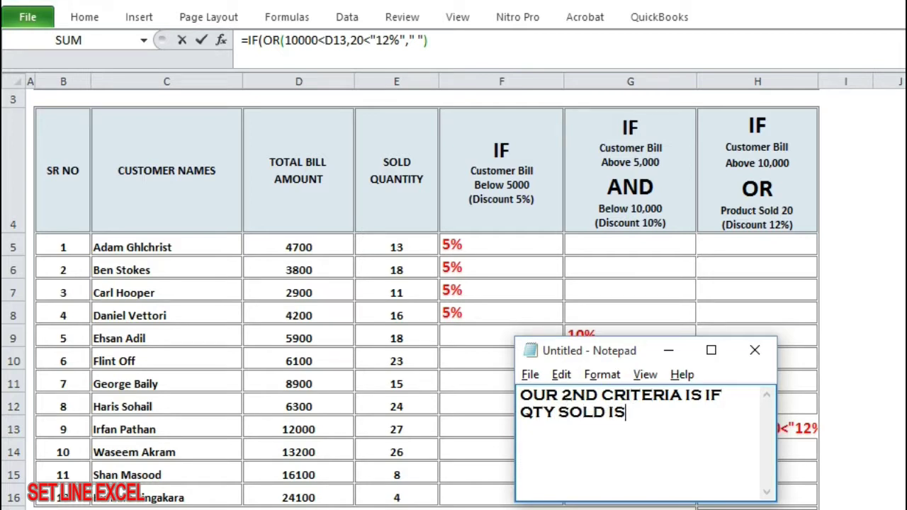
{"action": "type", "text": "20 PCS. SO WE WILL LINK QTY SOLD"}
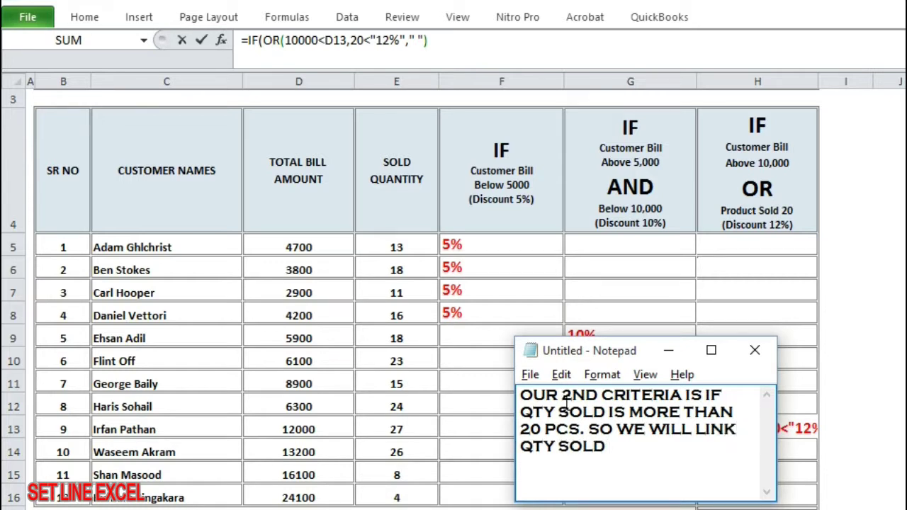
{"action": "type", "text": " CELL WITH THIS "}
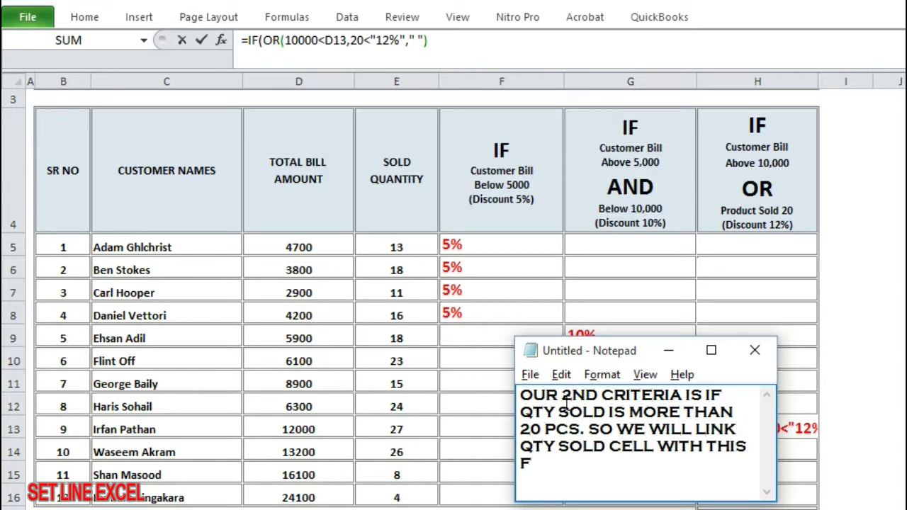
{"action": "type", "text": "F"}
{"action": "key", "text": "alt+Tab"}
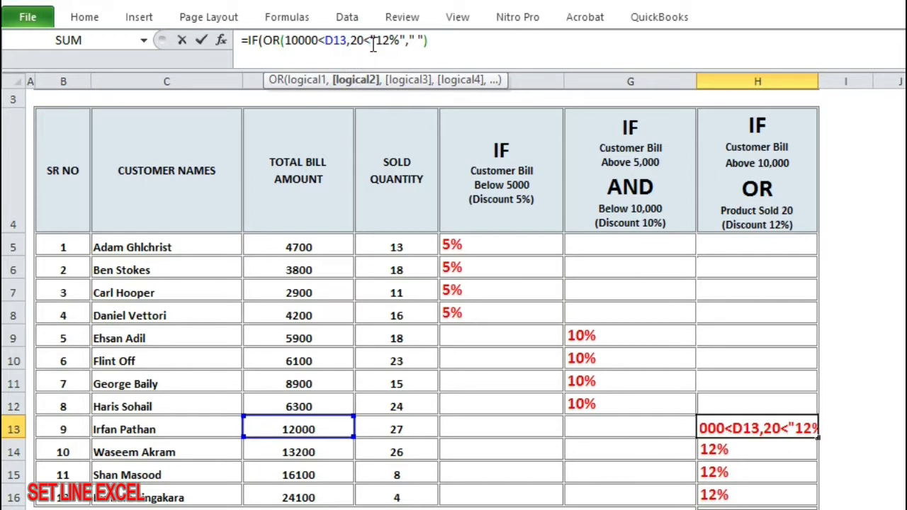
Step: Complete the H13 formula as =IF(OR(10000<D13,20<E13),"12%"," ") and fill it up to H5
{"action": "left_click", "coordinate": [411, 430]}
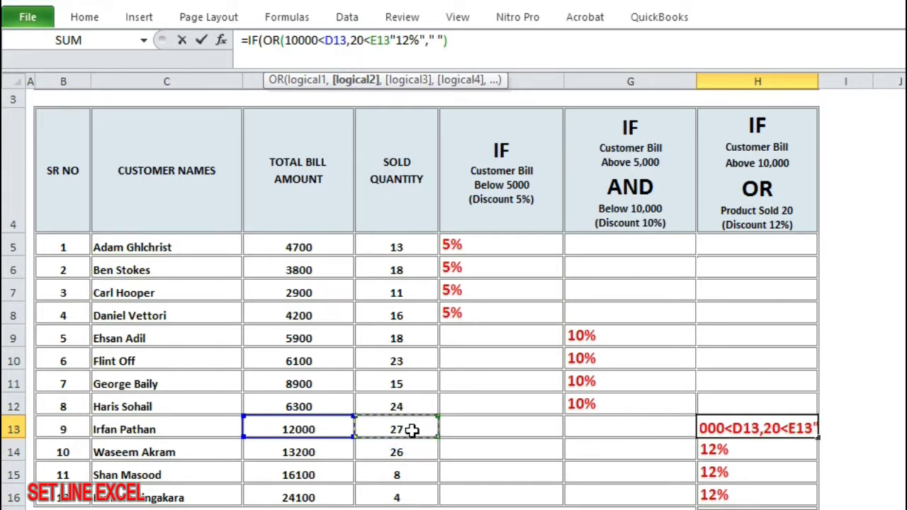
{"action": "type", "text": ")"}
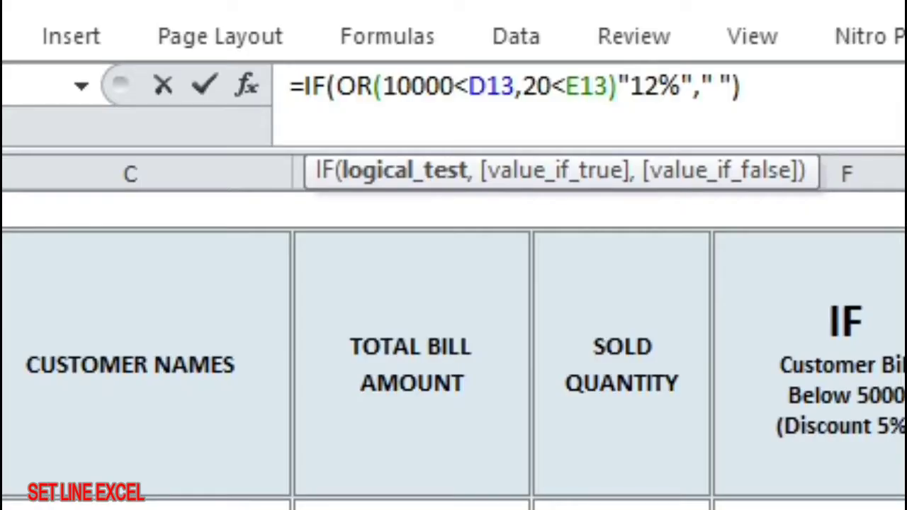
{"action": "type", "text": ","}
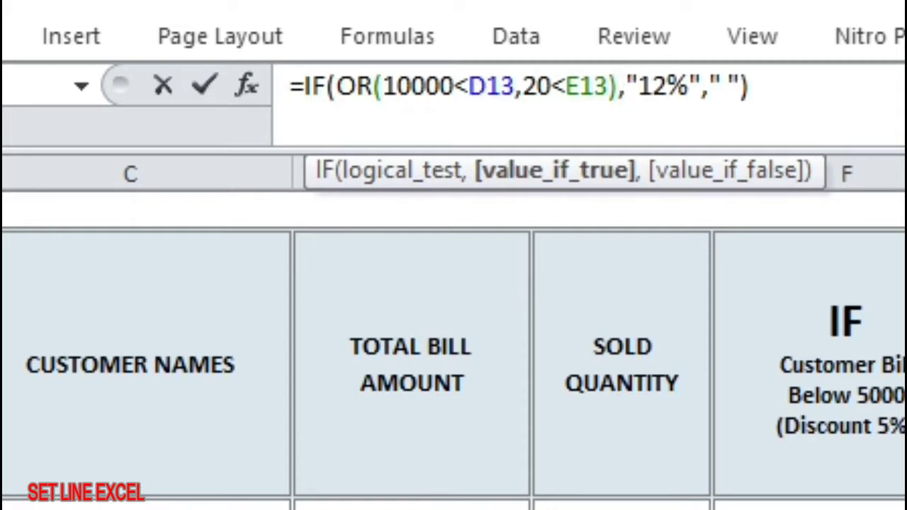
{"action": "left_click", "coordinate": [883, 106]}
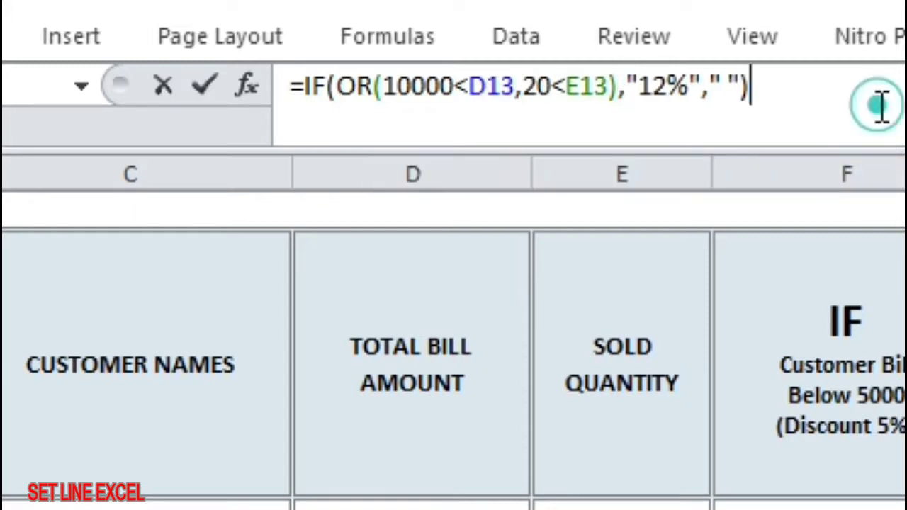
{"action": "key", "text": "Return"}
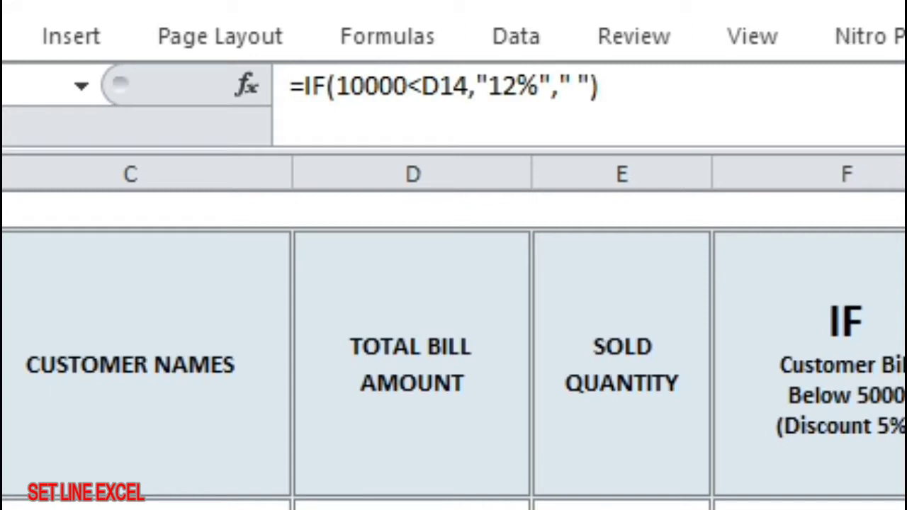
{"action": "key", "text": "Up"}
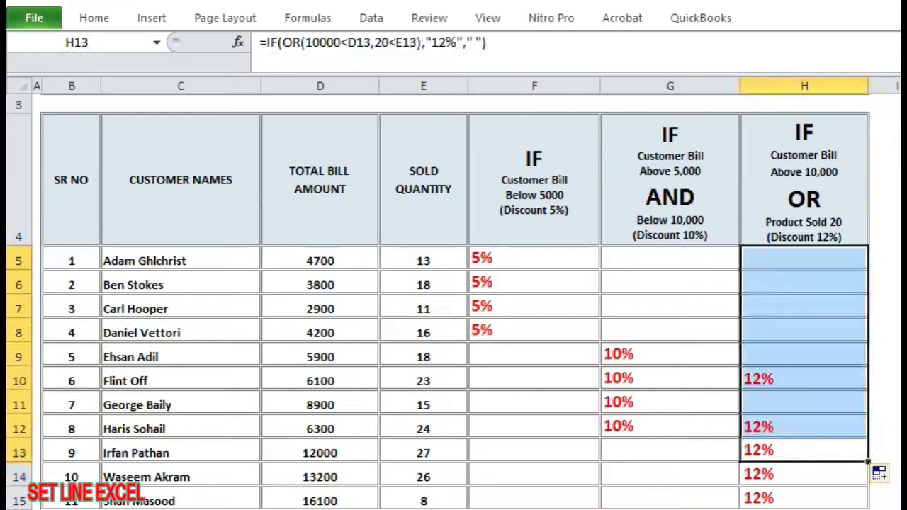
{"action": "left_click", "coordinate": [905, 476]}
Step: Check the sold quantities in rows 10 and 12 against the discounts in the IF OR column
{"action": "left_click", "coordinate": [432, 430]}
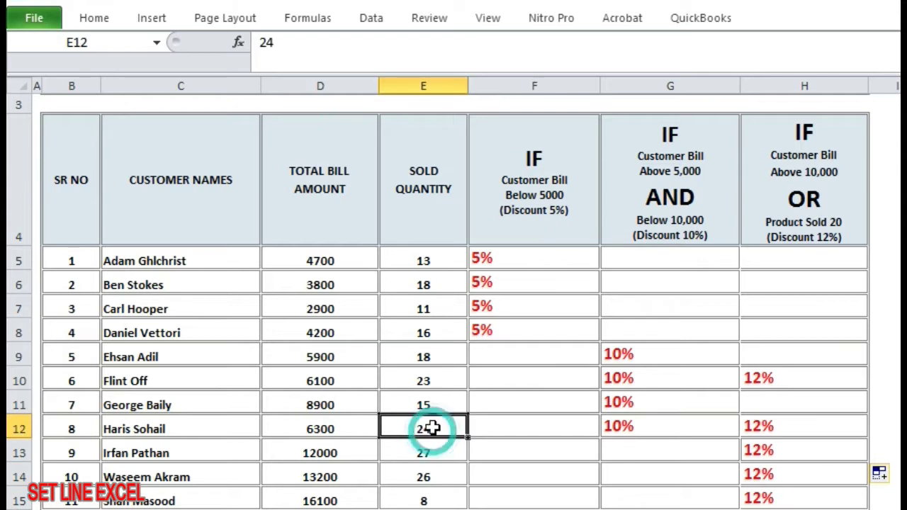
{"action": "left_click", "coordinate": [429, 375]}
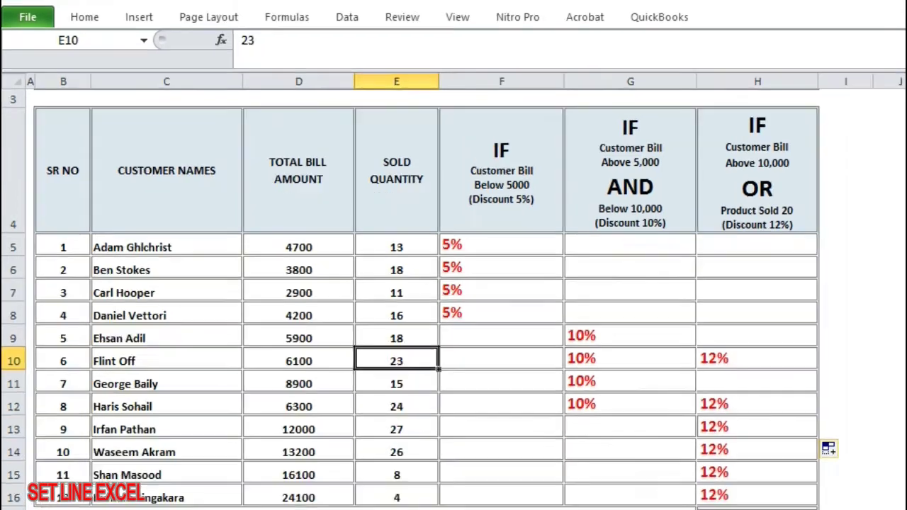
{"action": "left_click", "coordinate": [763, 380]}
{"action": "left_click", "coordinate": [386, 404]}
{"action": "left_click", "coordinate": [905, 405]}
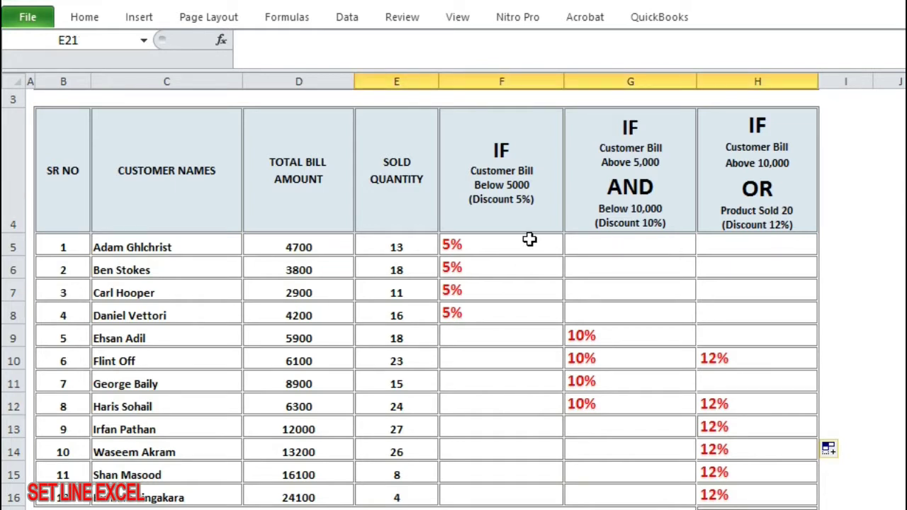
Step: Review the IF, IF AND, and IF OR formulas in cells F5, G5 and H5
{"action": "left_click", "coordinate": [529, 241]}
{"action": "left_click", "coordinate": [622, 242]}
{"action": "left_click", "coordinate": [511, 55]}
{"action": "left_click", "coordinate": [774, 241]}
{"action": "left_click", "coordinate": [563, 51]}
{"action": "left_click", "coordinate": [905, 383]}
Step: Try removing the leading equals sign from the F5 formula and undo the edit
{"action": "left_click", "coordinate": [515, 249]}
{"action": "left_click", "coordinate": [249, 39]}
{"action": "key", "text": "BackSpace"}
{"action": "key", "text": "Tab"}
{"action": "key", "text": "ctrl+z"}
{"action": "left_click", "coordinate": [906, 406]}
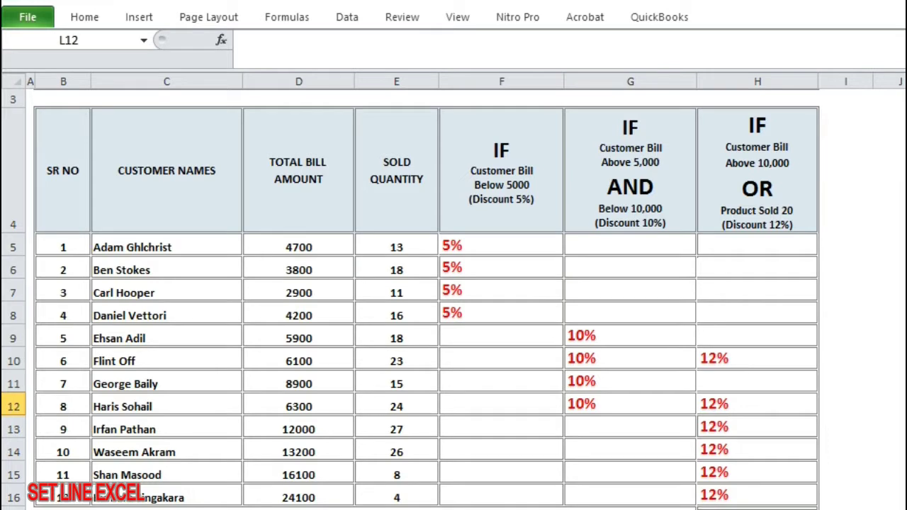
{"action": "scroll", "coordinate": [425, 297], "scroll_direction": "up", "scroll_amount": 1}
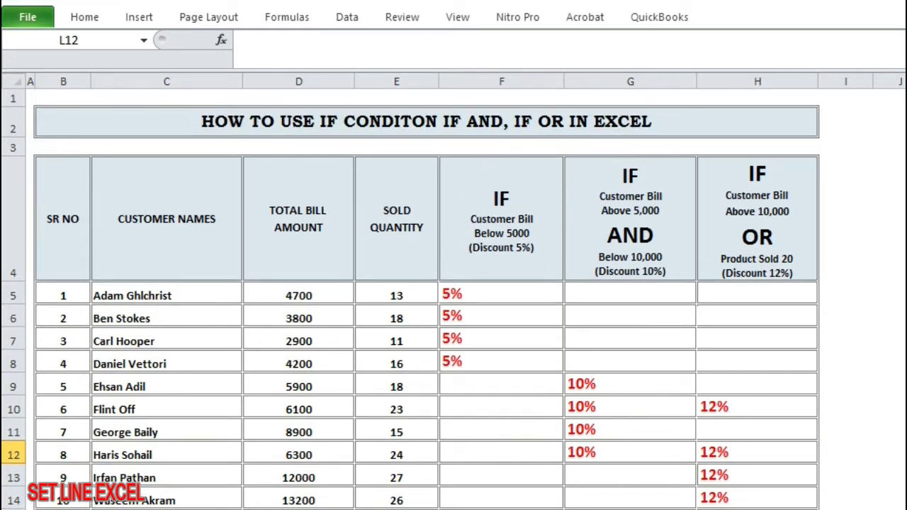